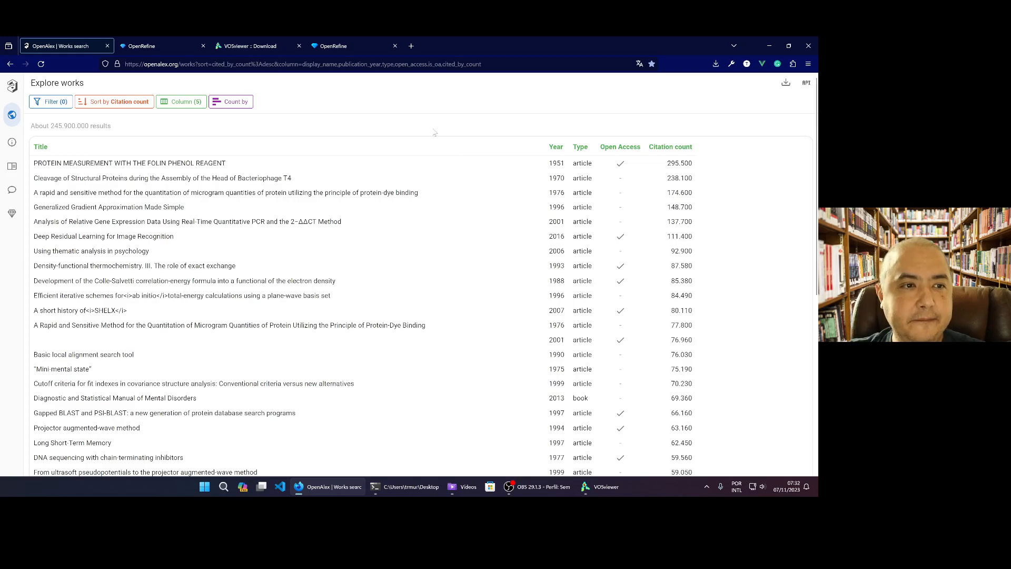
# Filter the works by institution country, choosing Brazil
pyautogui.moveTo(53, 108)
pyautogui.click(53, 103)
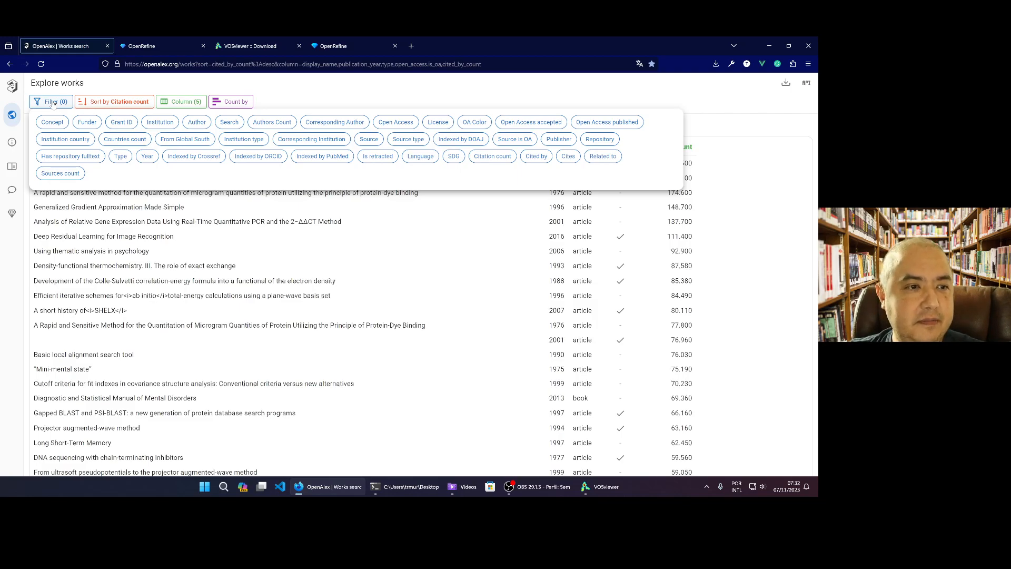
pyautogui.click(75, 141)
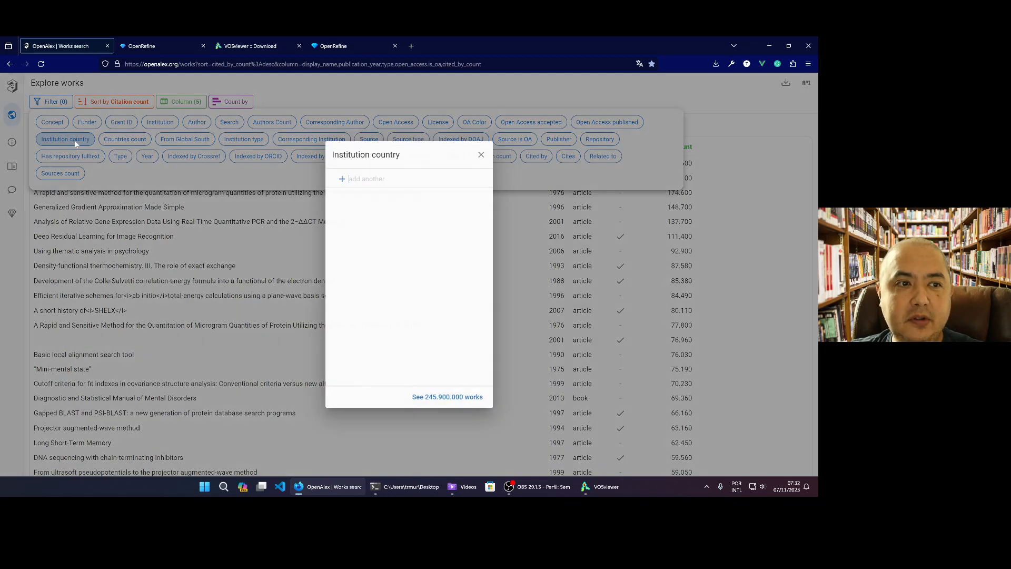
pyautogui.write('Bra')
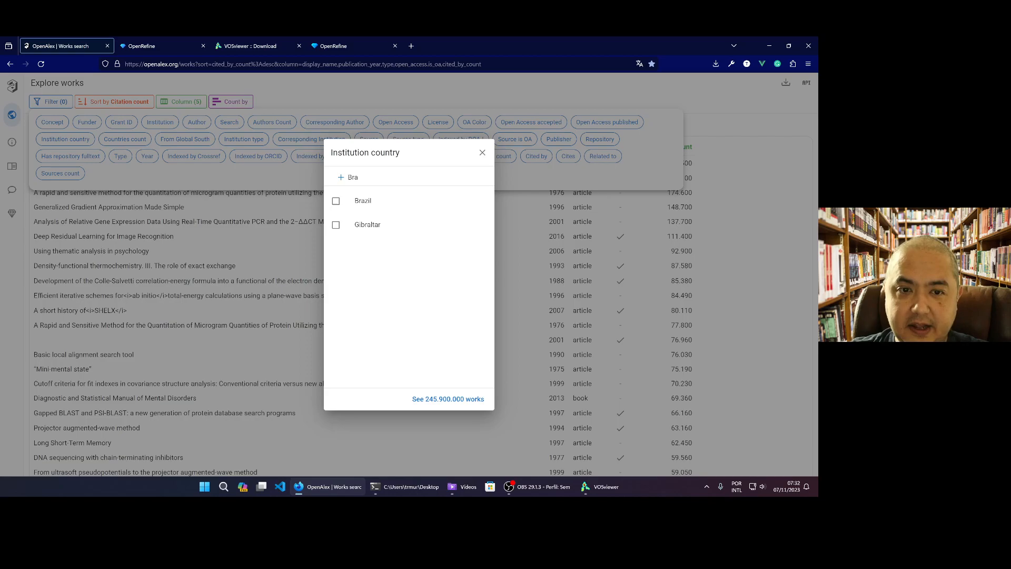
pyautogui.click(377, 208)
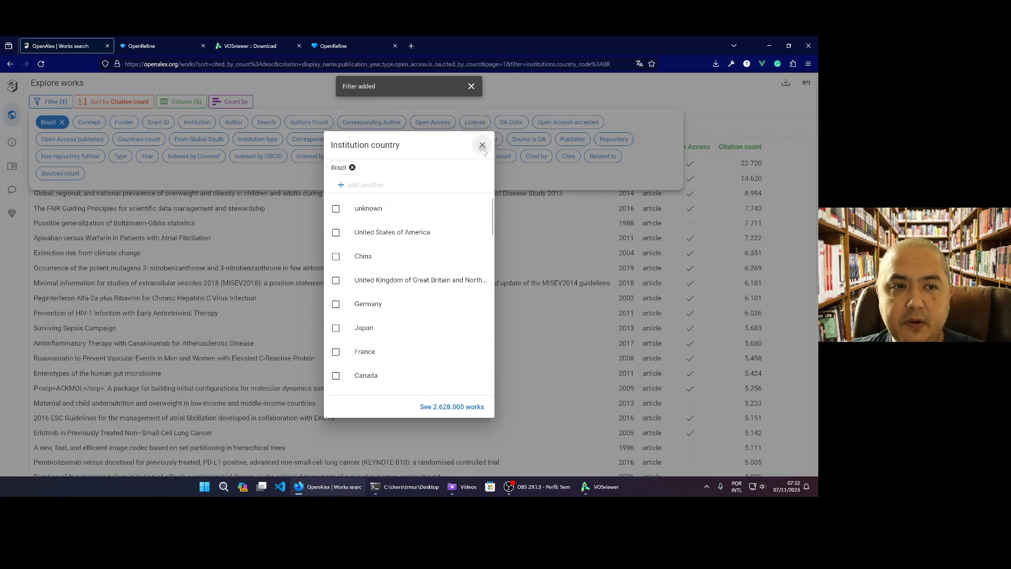
pyautogui.click(482, 145)
pyautogui.click(571, 87)
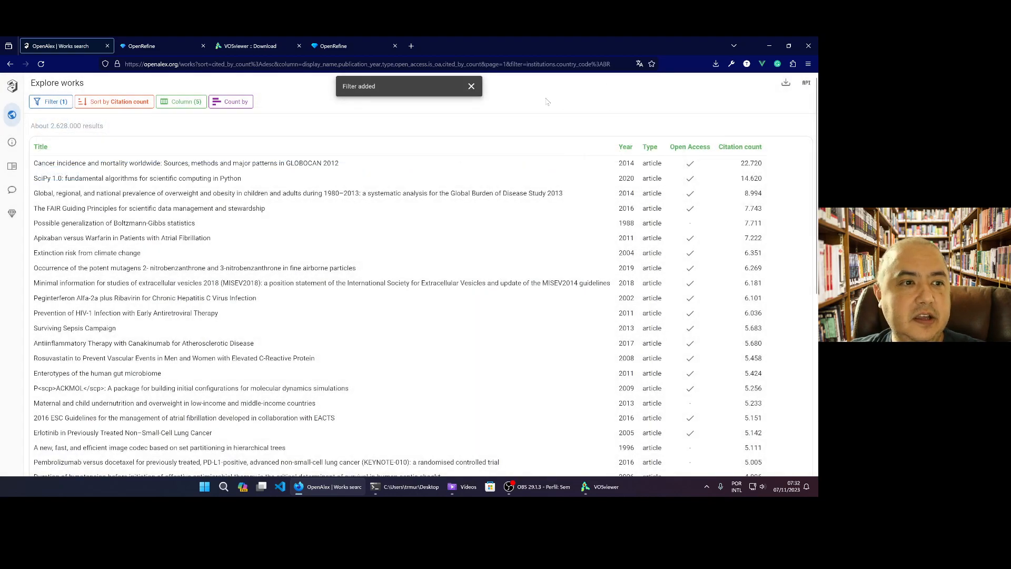
# Check the number of works found for Brazil and review the available sorting options
pyautogui.moveTo(50, 126); pyautogui.dragTo(81, 127)
pyautogui.click(127, 121)
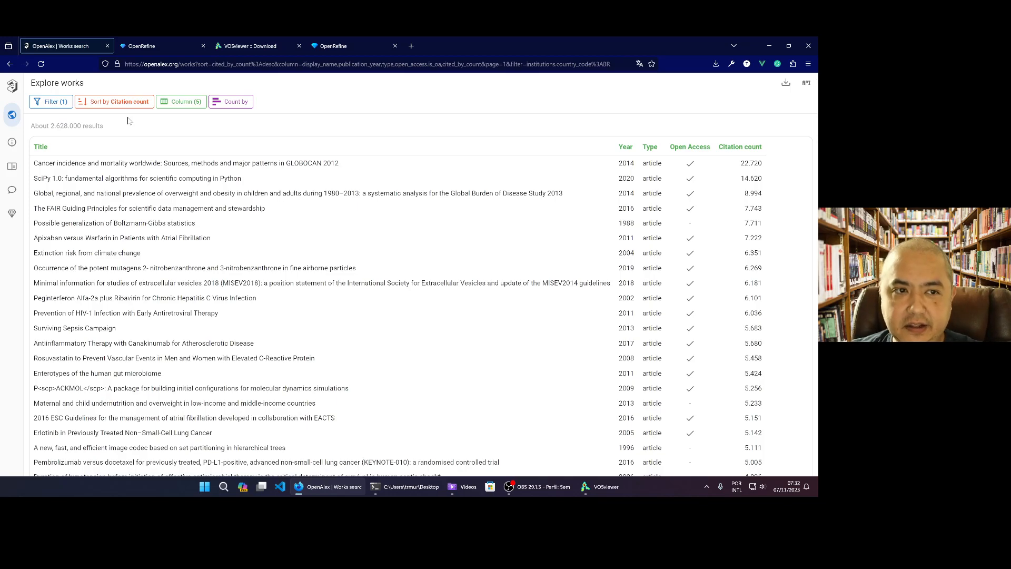
pyautogui.click(120, 106)
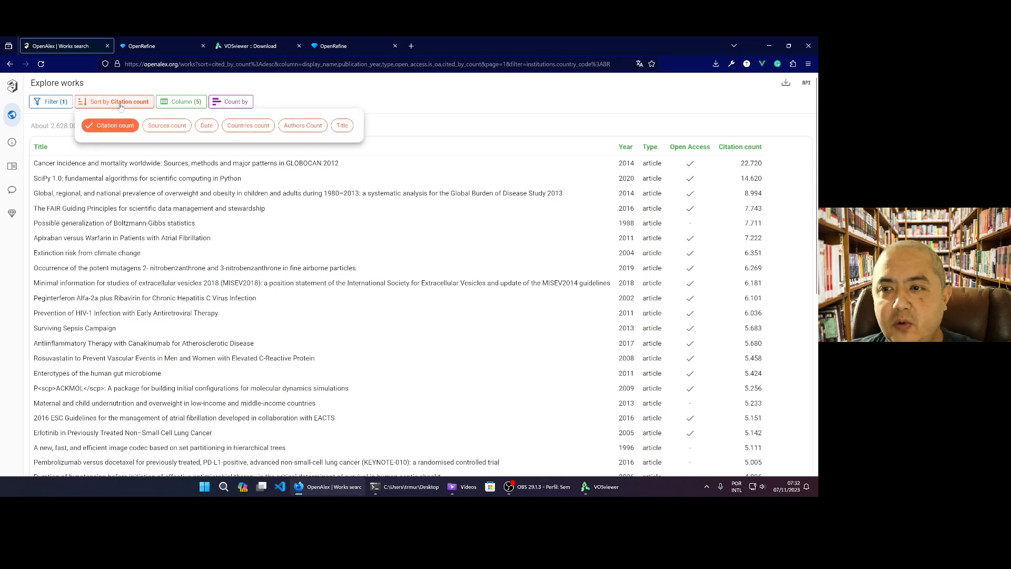
pyautogui.click(499, 117)
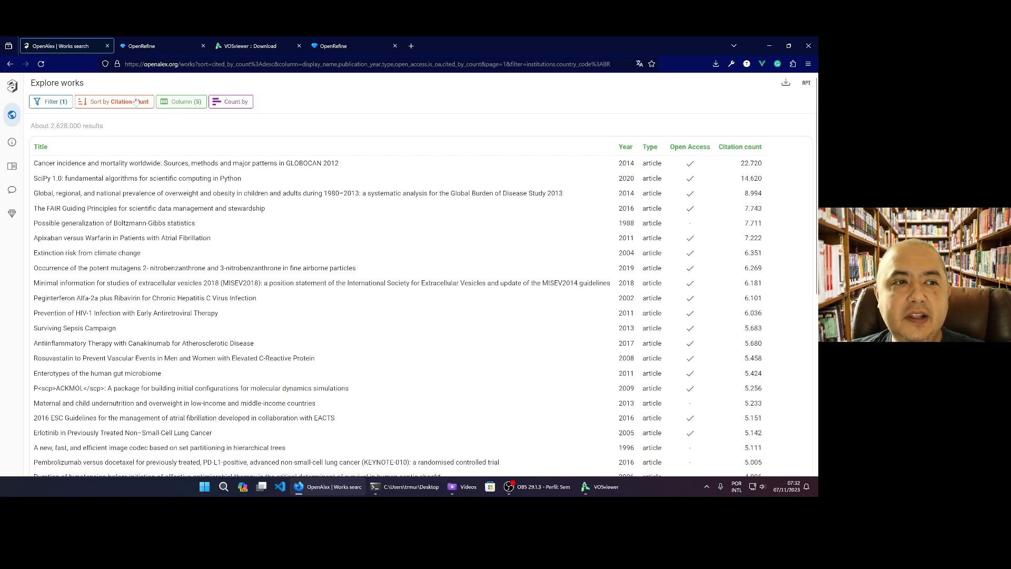
# Add a year filter of 2023 to the Brazilian works and check the number of results
pyautogui.click(47, 105)
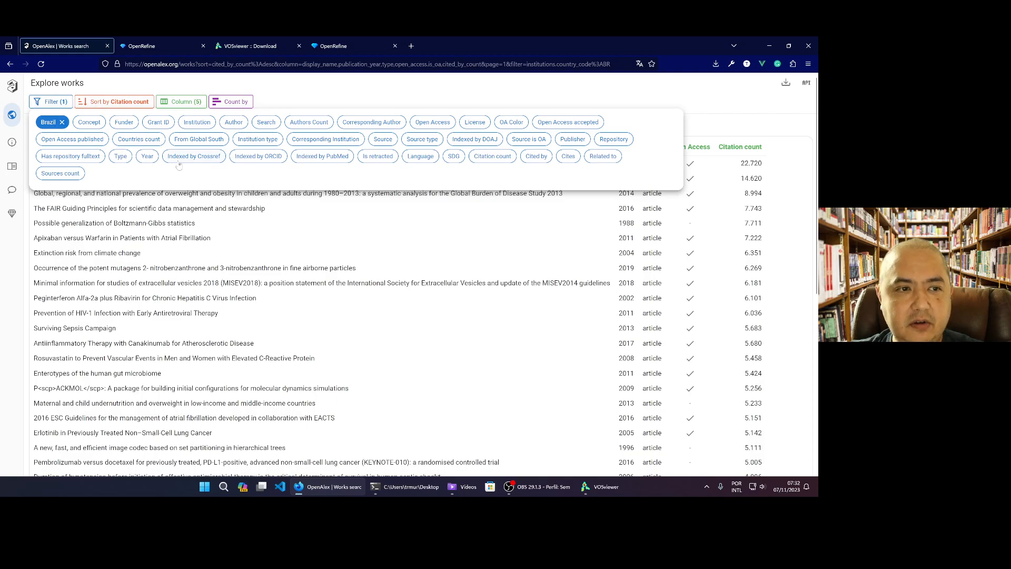
pyautogui.click(149, 161)
pyautogui.write('2023')
pyautogui.press('Return')
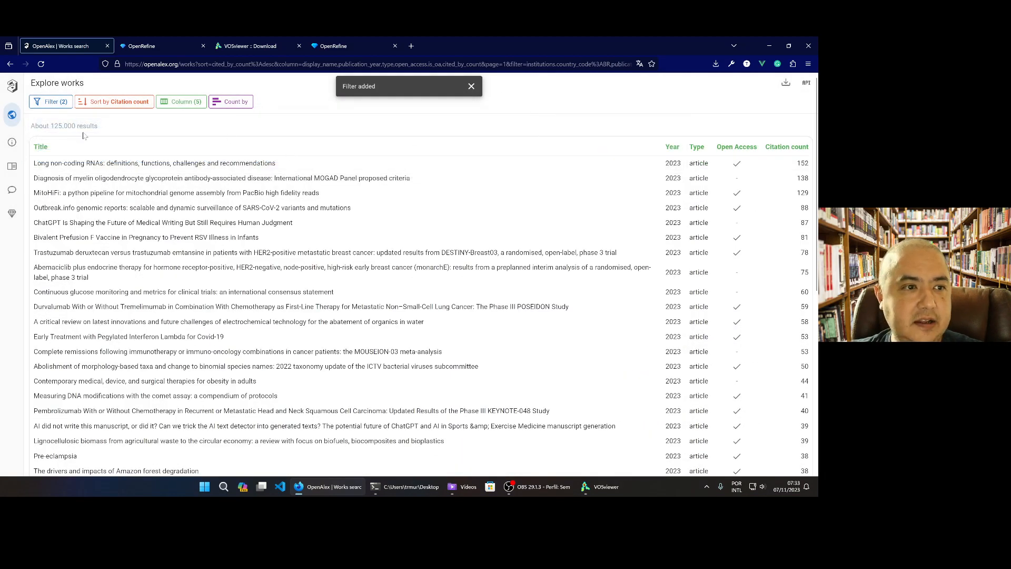
pyautogui.moveTo(50, 126); pyautogui.dragTo(90, 126)
pyautogui.click(102, 131)
# Remove the 2023 year filter, keeping the Brazil filter, and check the number of results again
pyautogui.click(50, 102)
pyautogui.click(100, 122)
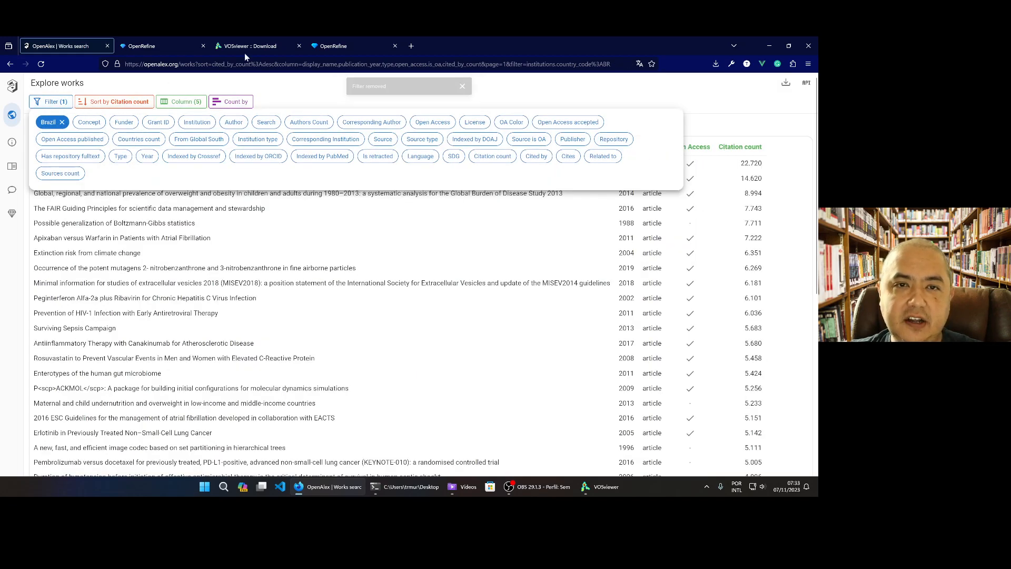
pyautogui.click(472, 87)
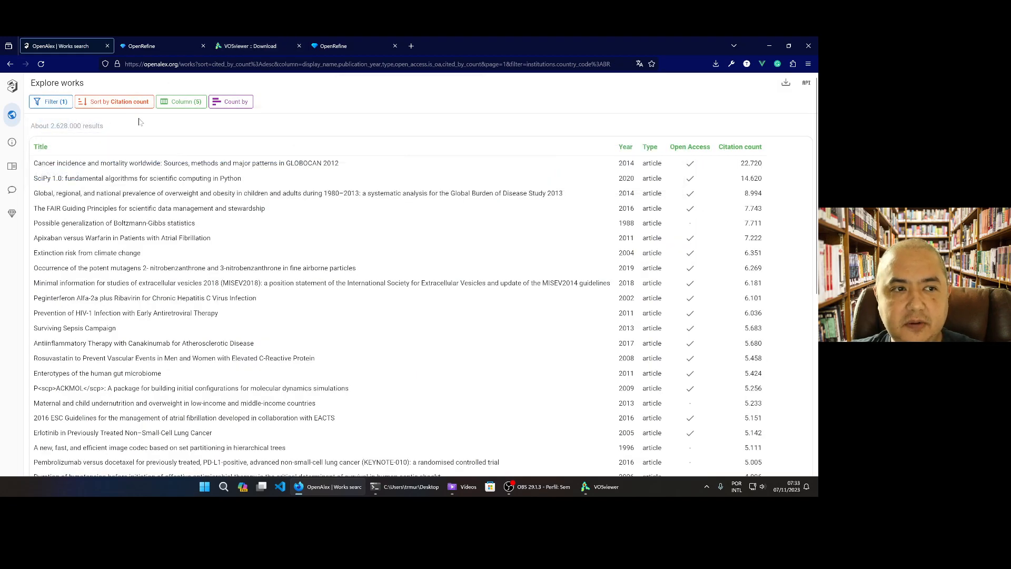
pyautogui.moveTo(50, 126); pyautogui.dragTo(82, 126)
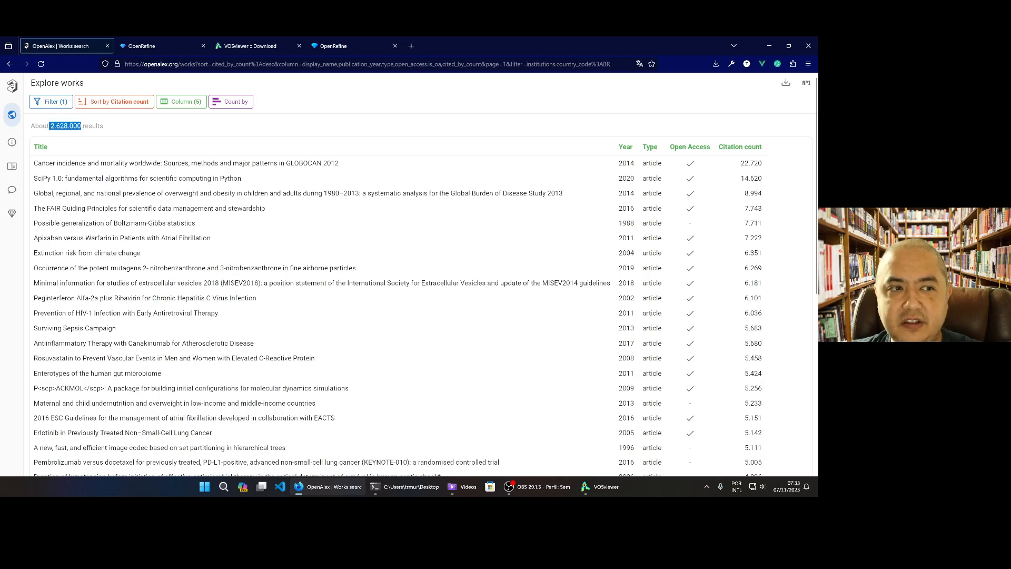
# Examine the counts of Brazilian works by language and by type, closing each breakdown
pyautogui.click(226, 100)
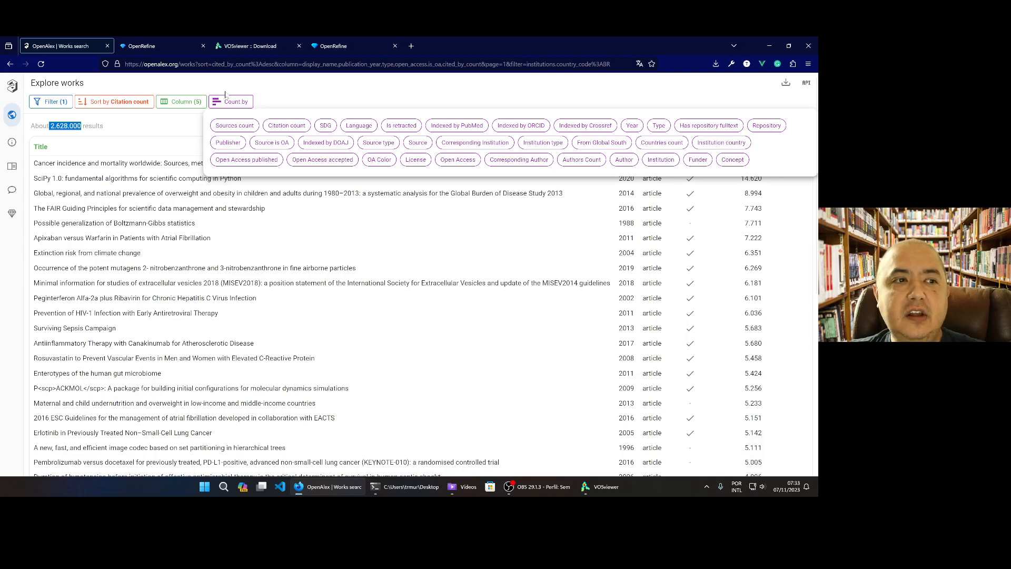
pyautogui.click(358, 125)
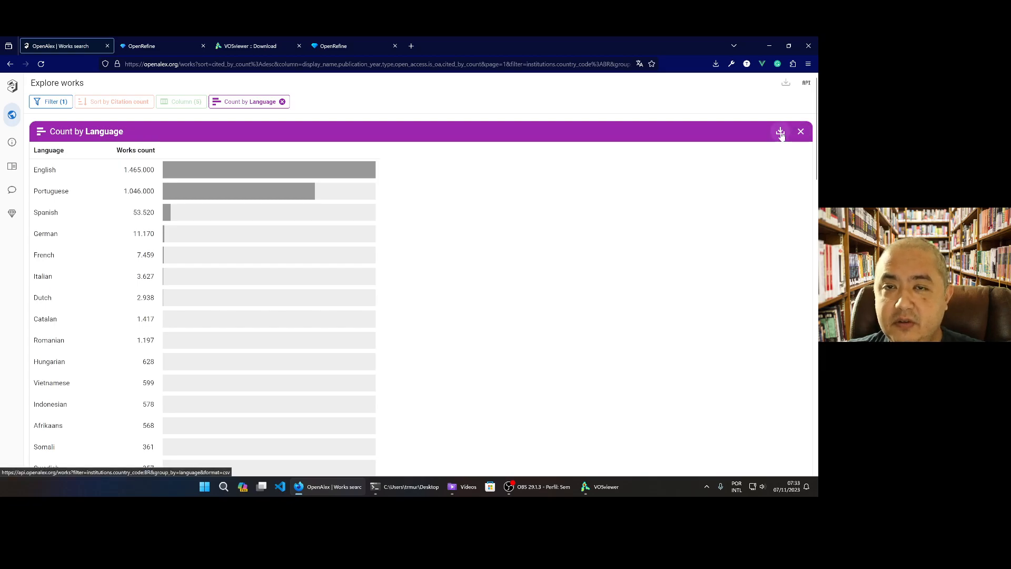
pyautogui.click(801, 131)
pyautogui.click(230, 102)
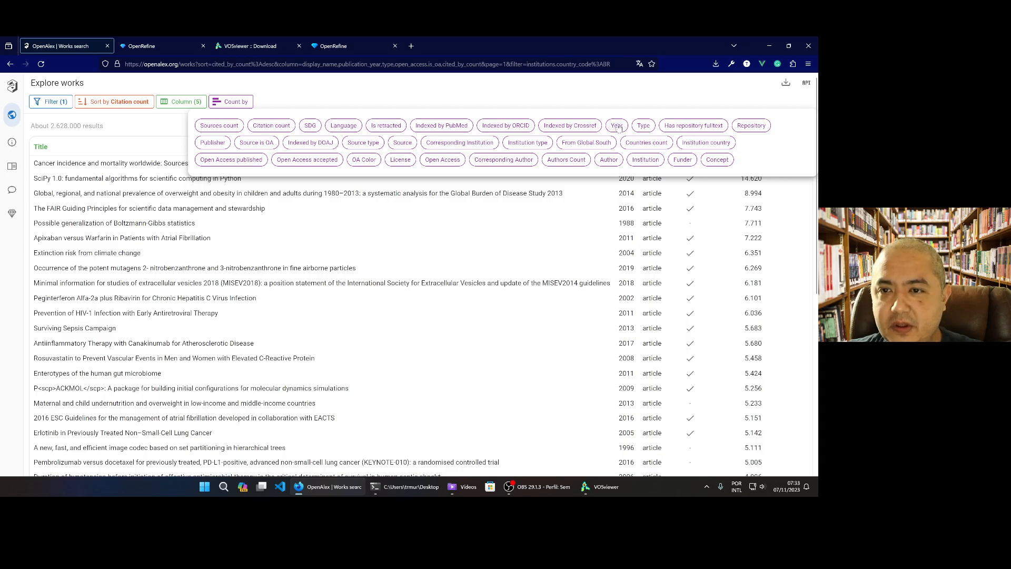
pyautogui.click(645, 126)
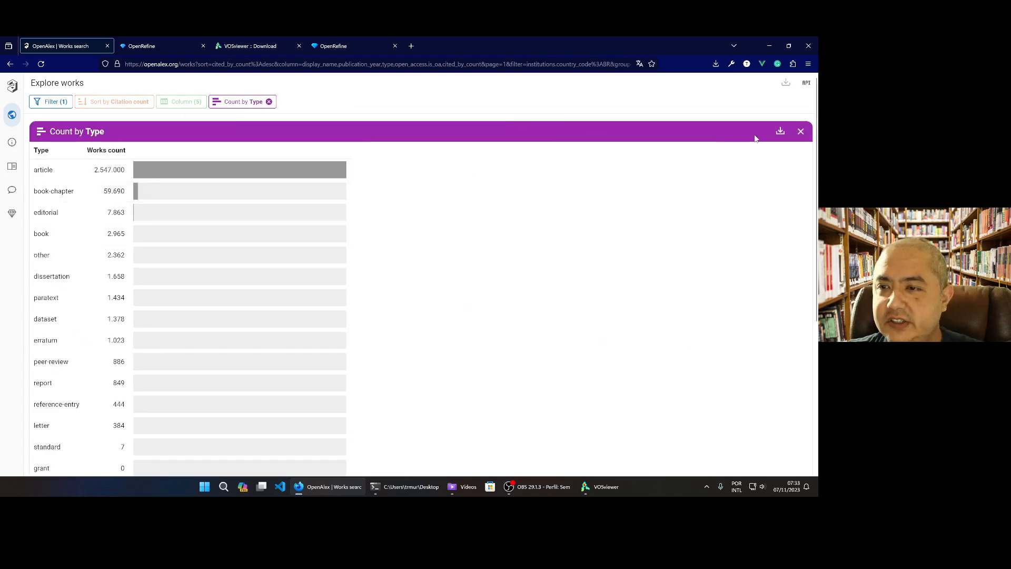
pyautogui.click(801, 133)
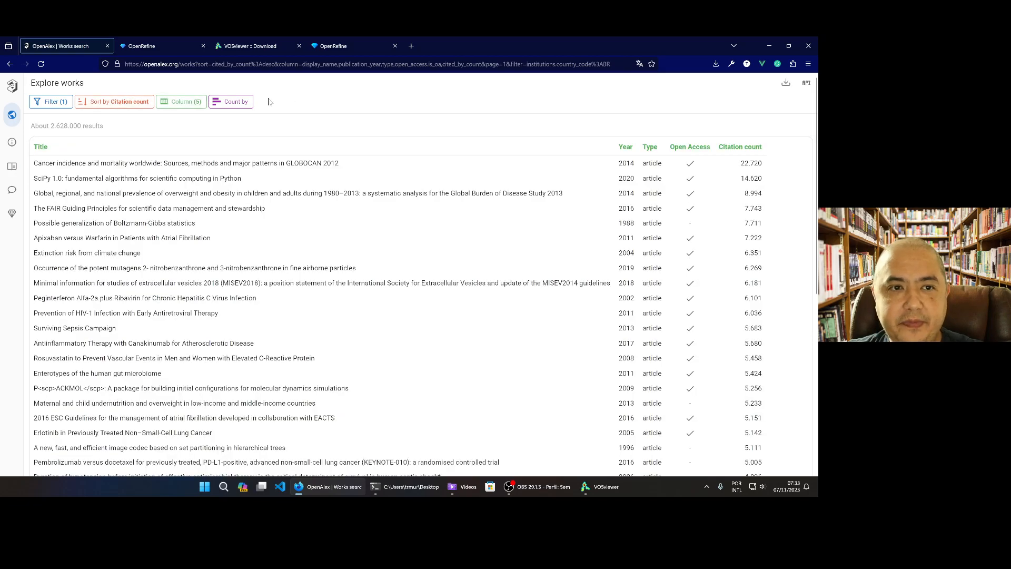
# Examine the counts of Brazilian works by institution and by funder, closing each breakdown
pyautogui.click(238, 103)
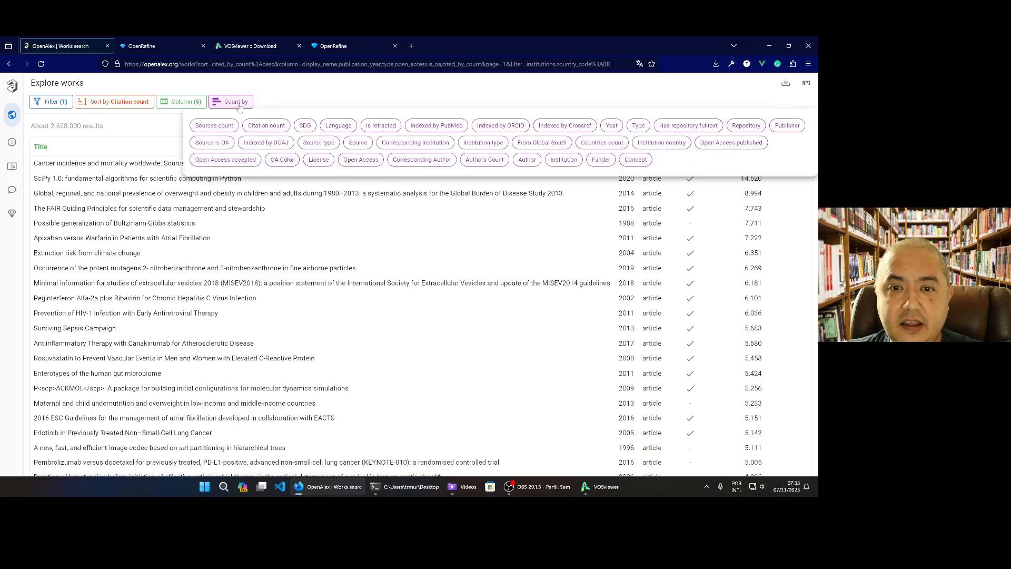
pyautogui.click(558, 161)
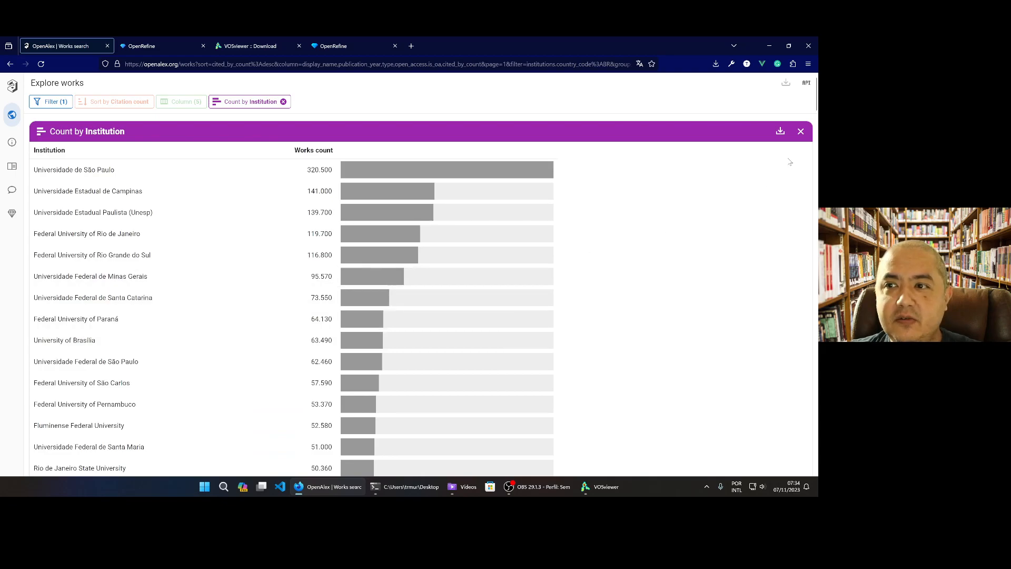
pyautogui.click(801, 132)
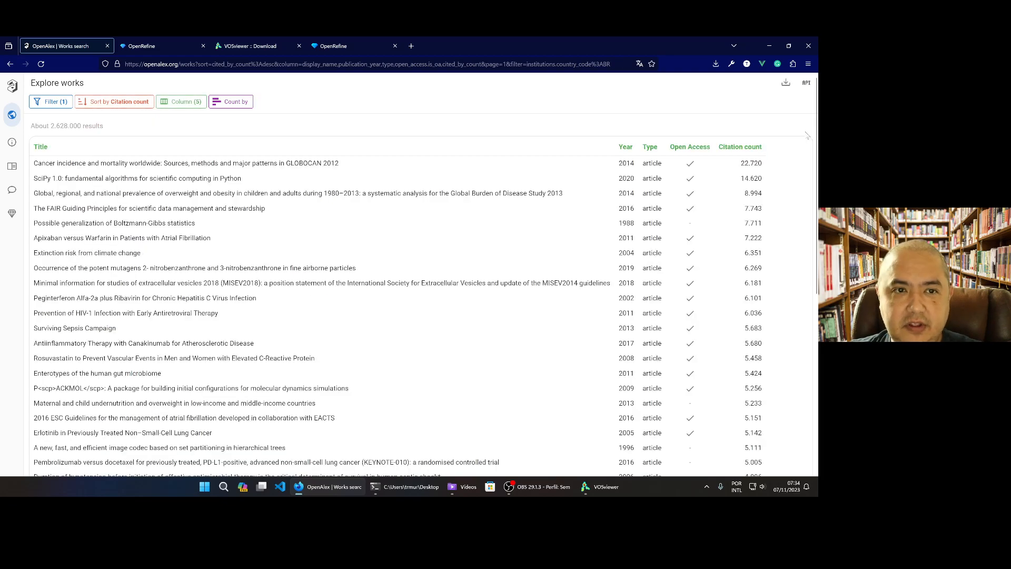
pyautogui.click(236, 102)
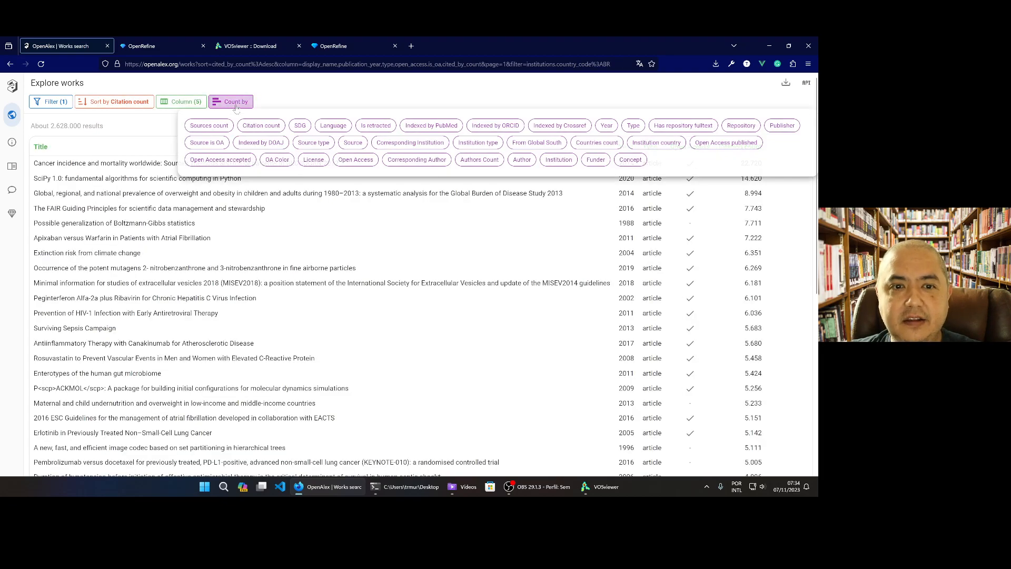
pyautogui.click(584, 160)
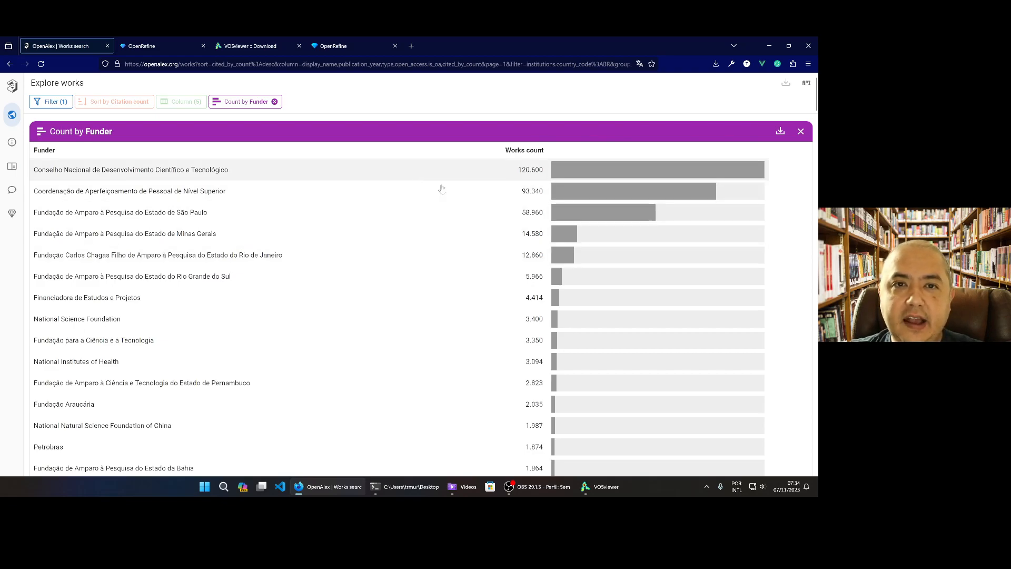
pyautogui.click(801, 132)
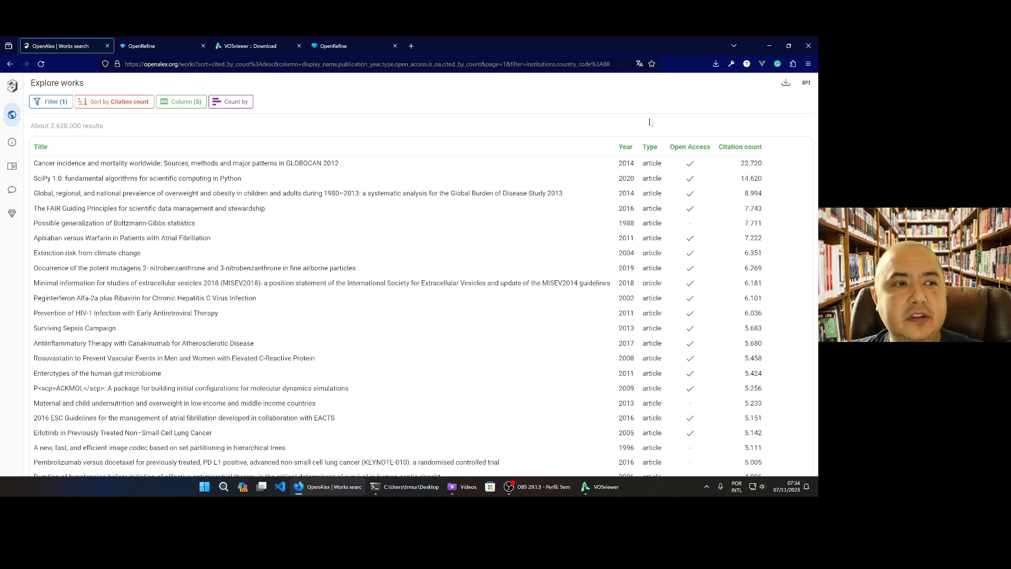
# Replace the Brazil filter with an institution filter for Universidade de São Paulo
pyautogui.click(51, 103)
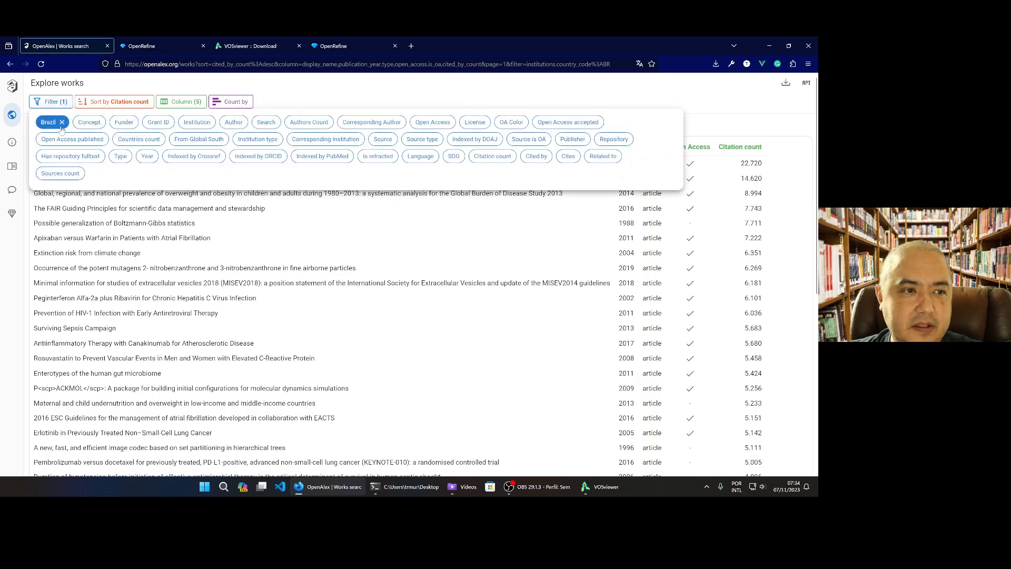
pyautogui.click(61, 121)
pyautogui.click(161, 122)
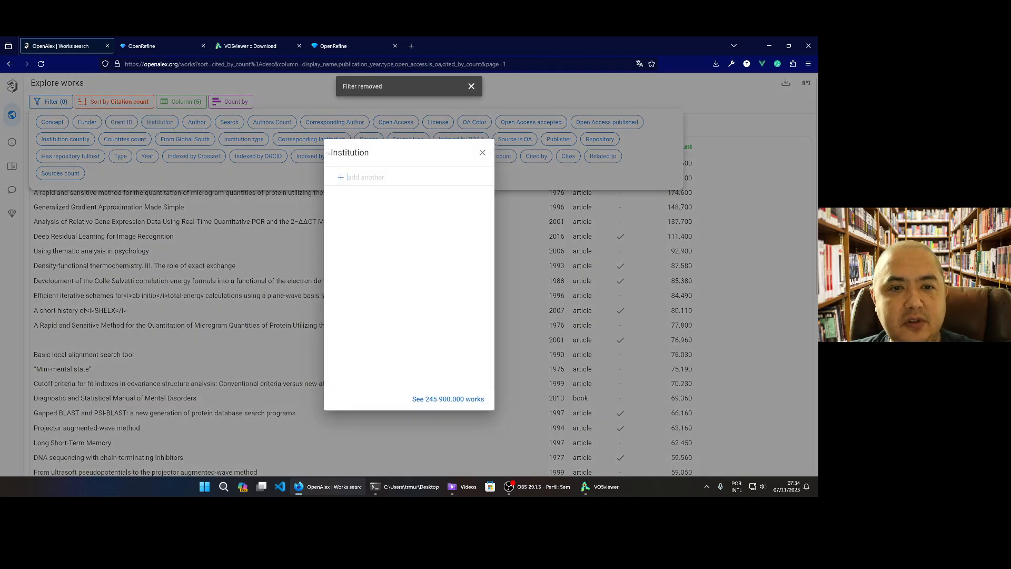
pyautogui.write('Universidade de')
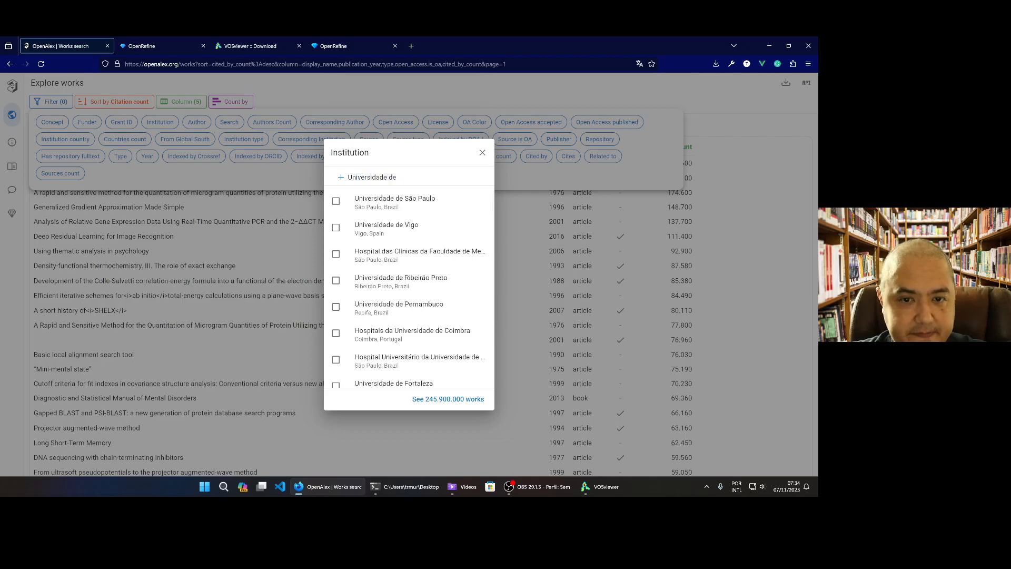
pyautogui.click(431, 204)
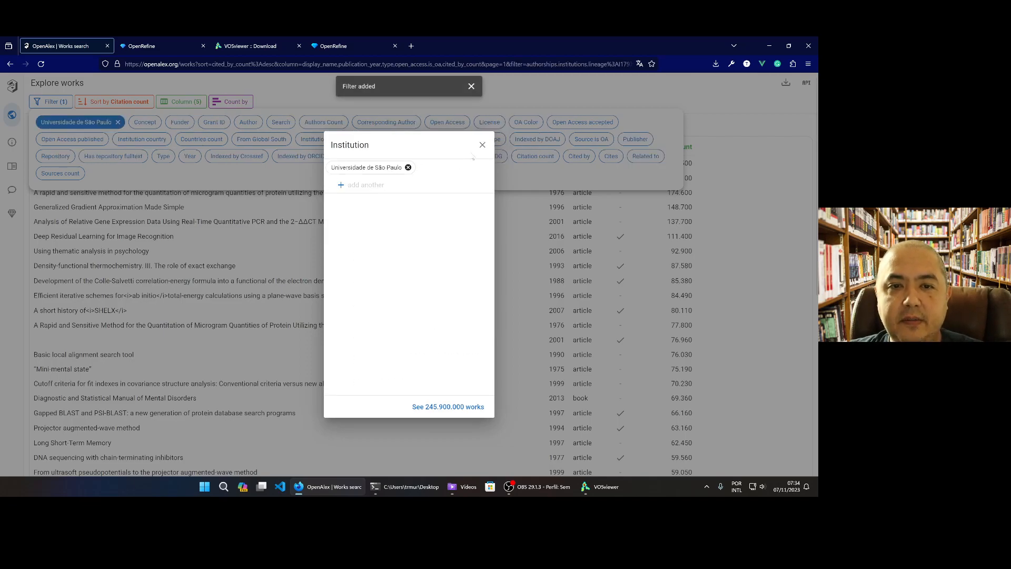
pyautogui.click(483, 146)
pyautogui.click(528, 83)
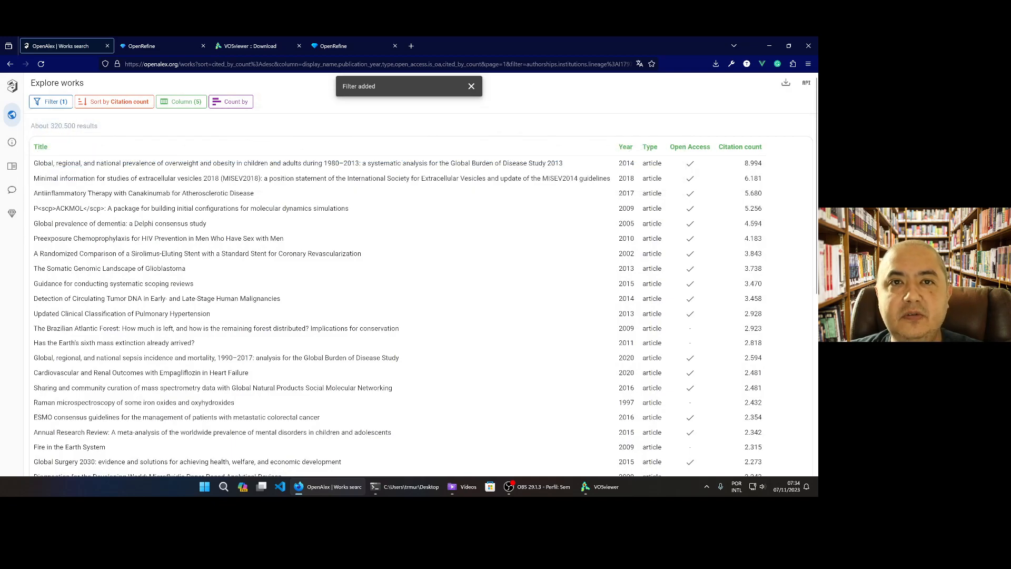
# Examine the counts of Universidade de São Paulo works by language and by institution, closing each breakdown
pyautogui.click(230, 105)
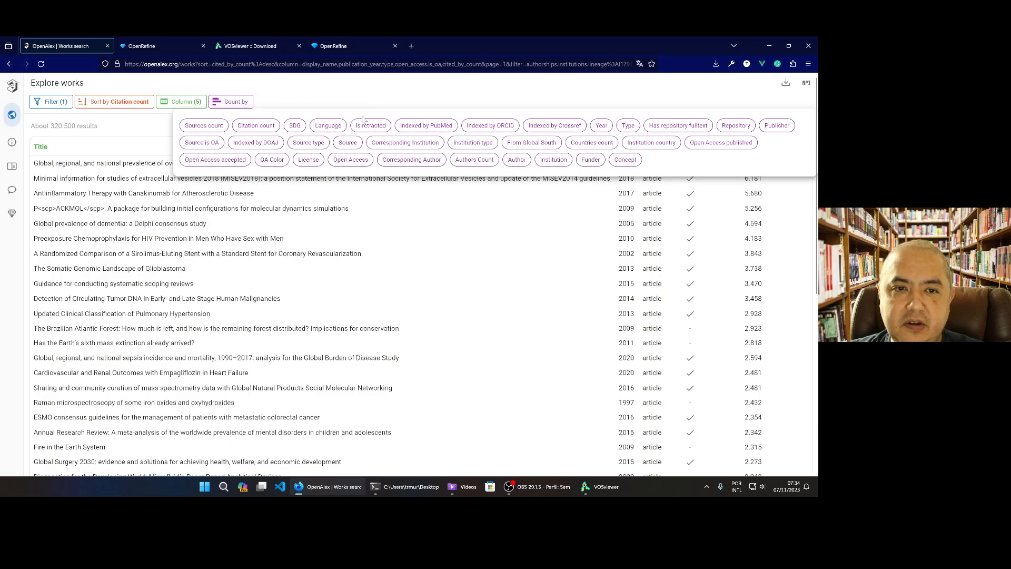
pyautogui.click(330, 126)
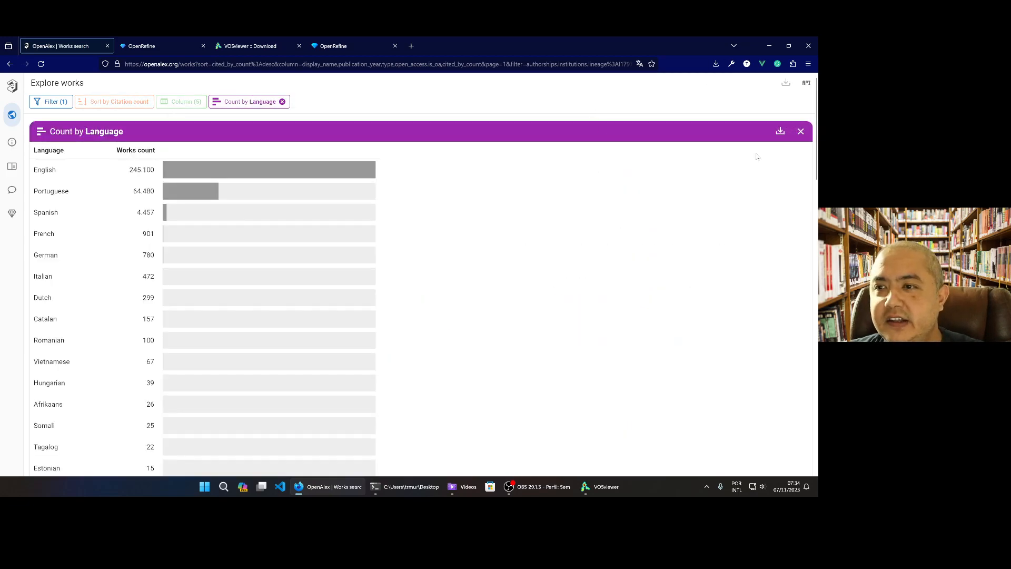
pyautogui.click(800, 131)
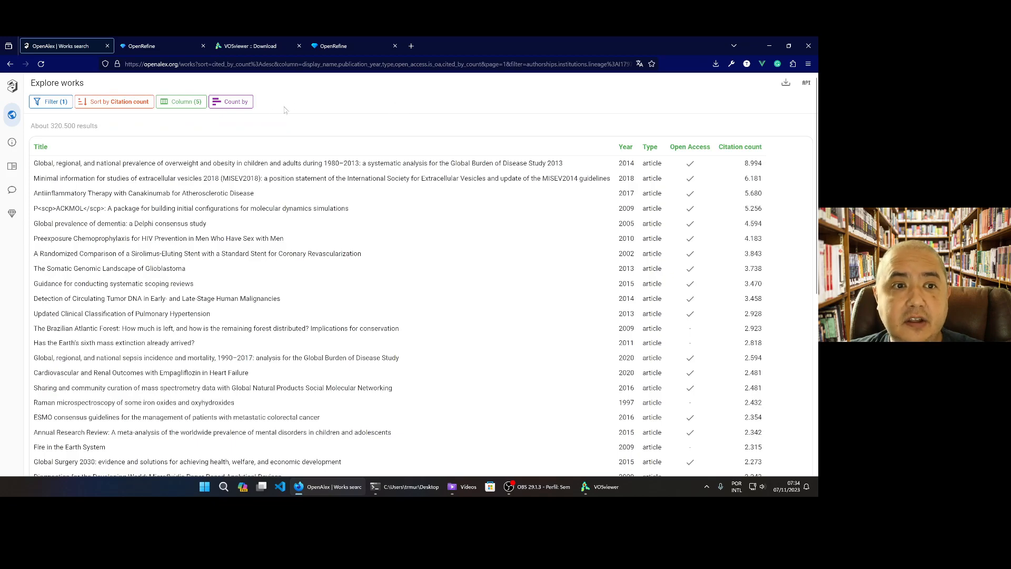
pyautogui.click(241, 105)
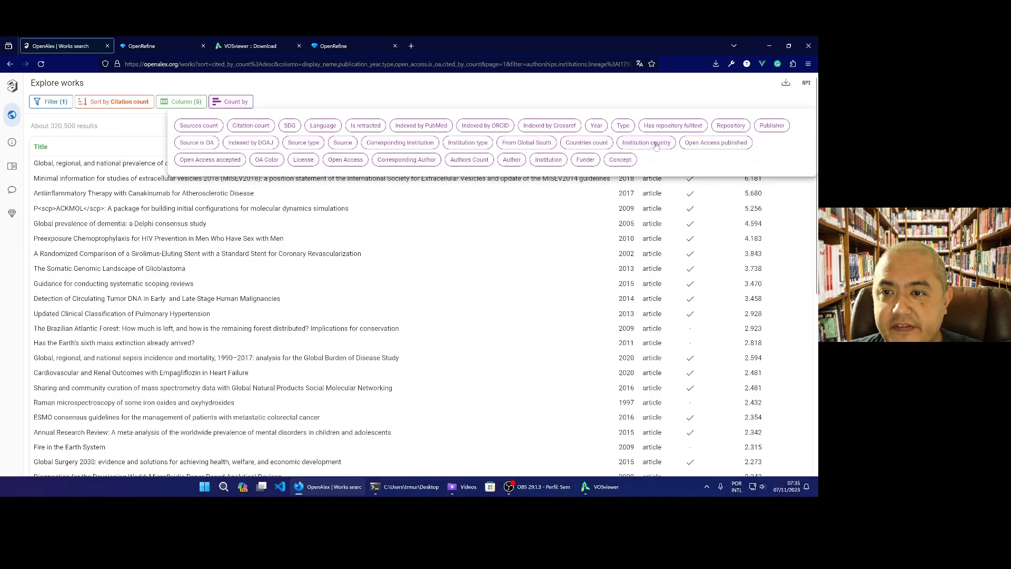
pyautogui.click(558, 161)
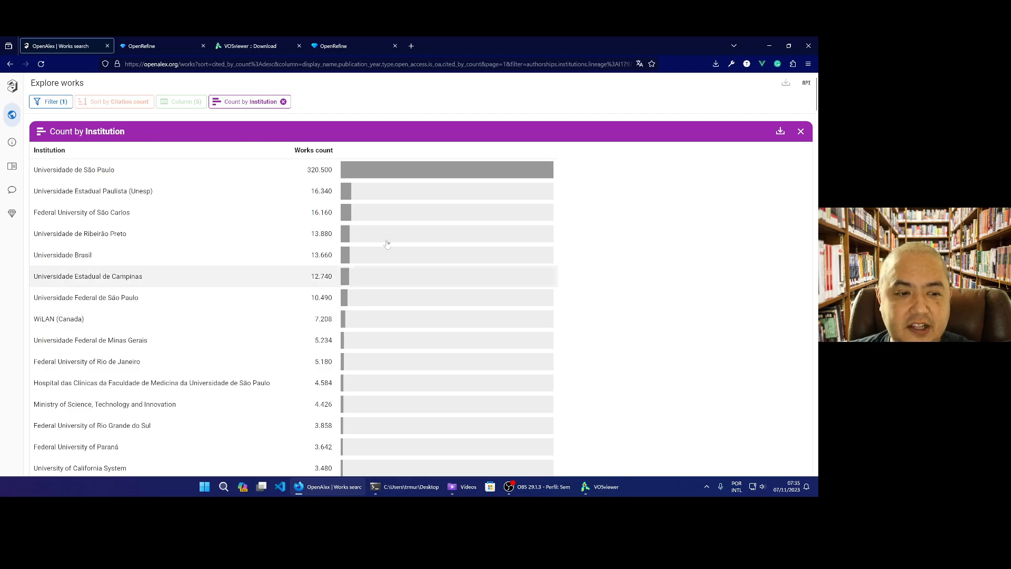
pyautogui.click(802, 132)
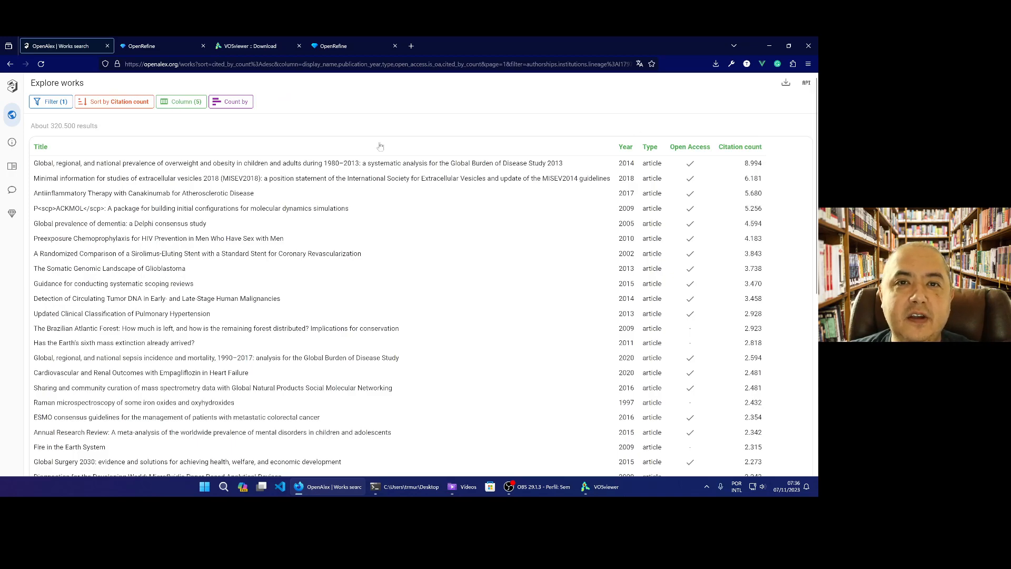
# Add the Language column to the Universidade de São Paulo works table and try to export the results
pyautogui.click(183, 104)
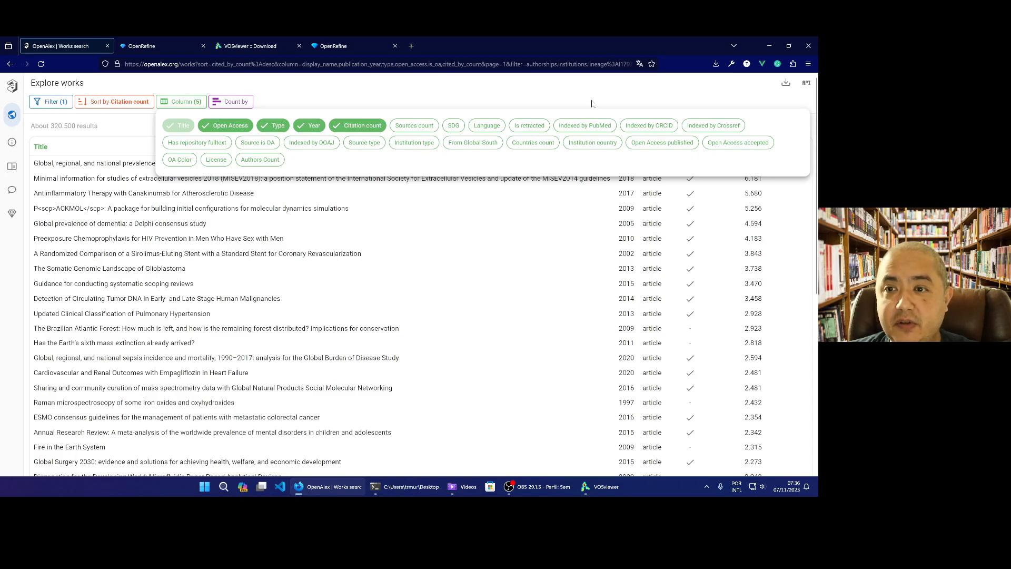
pyautogui.click(488, 126)
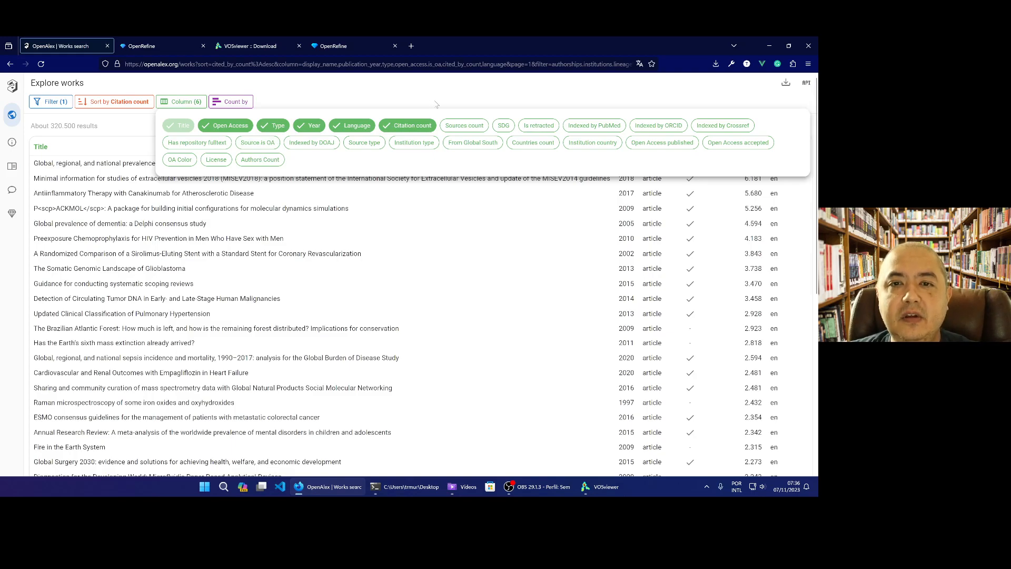
pyautogui.click(664, 112)
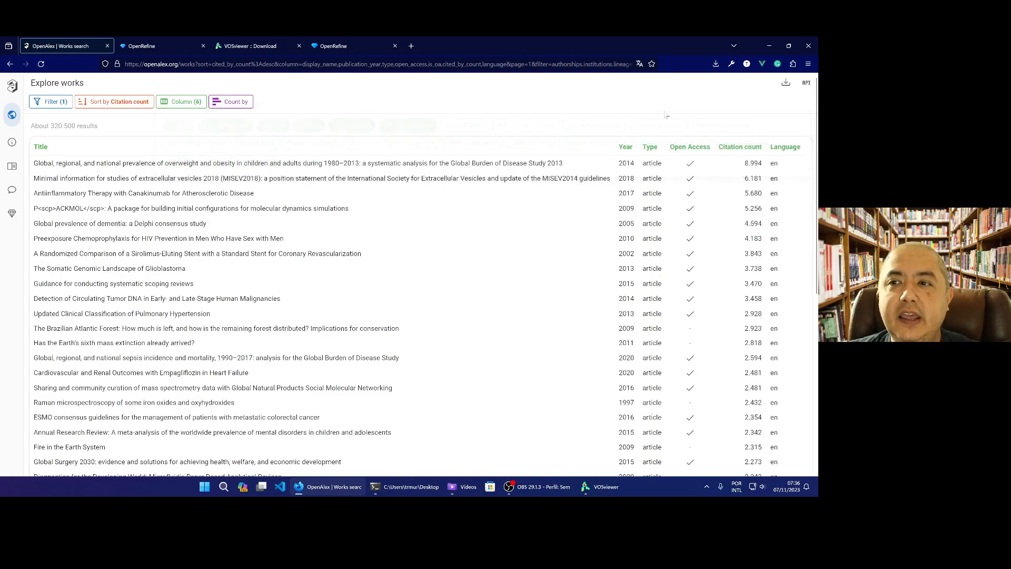
pyautogui.click(787, 83)
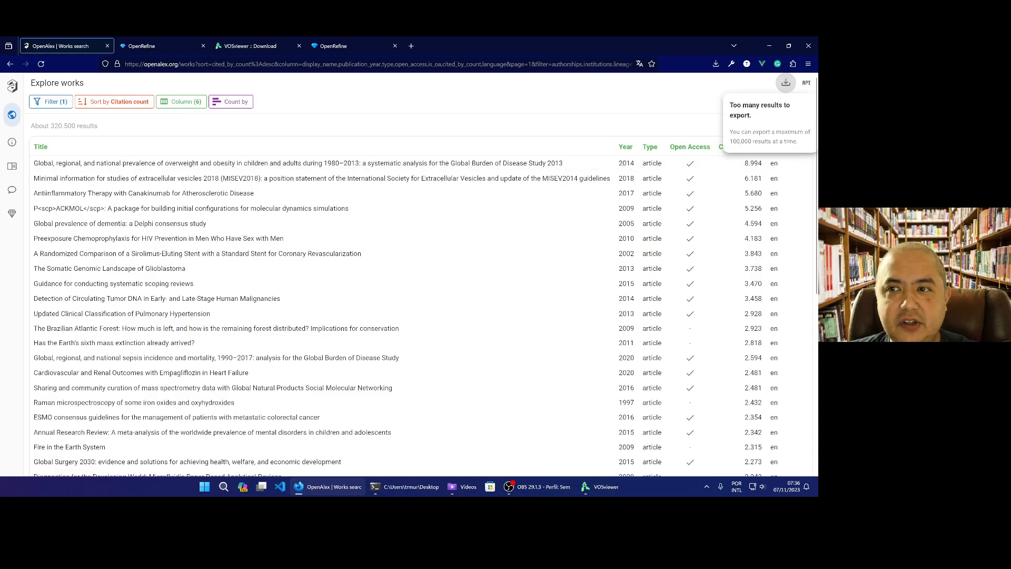
pyautogui.click(658, 79)
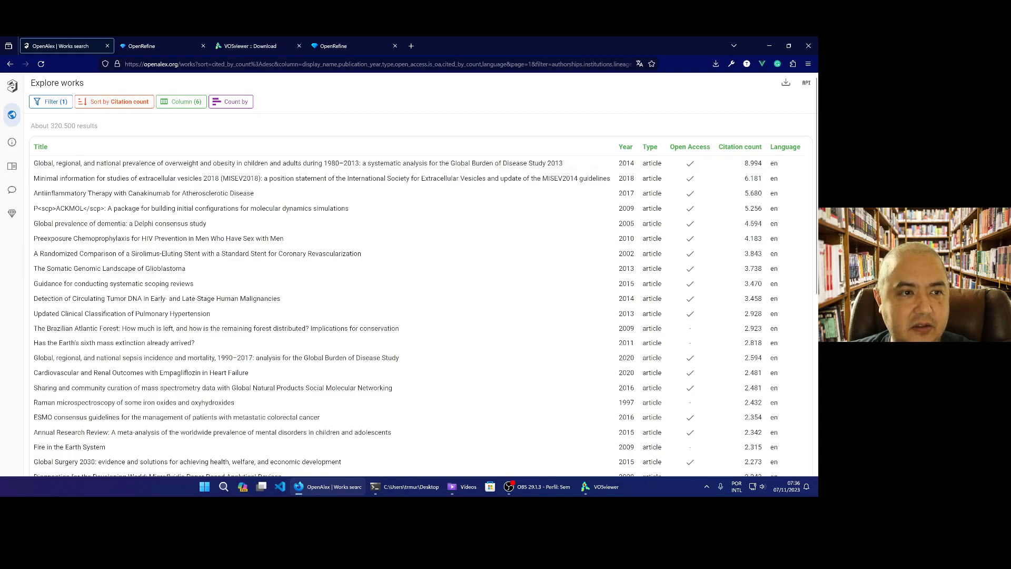
# Add a publication year filter of 2023 to the Universidade de São Paulo works
pyautogui.click(58, 100)
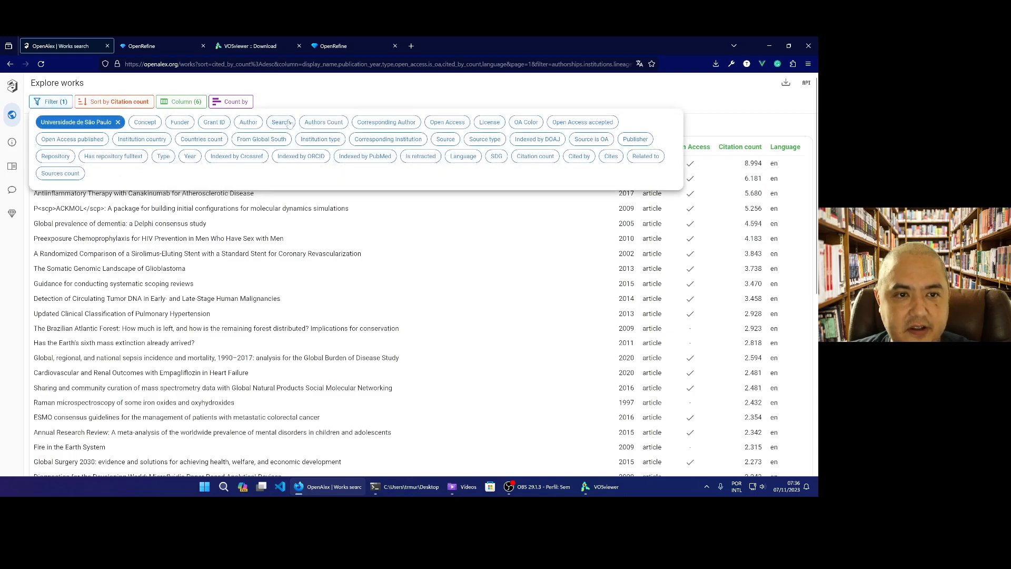
pyautogui.click(191, 156)
pyautogui.write('2023')
pyautogui.press('Return')
pyautogui.click(601, 87)
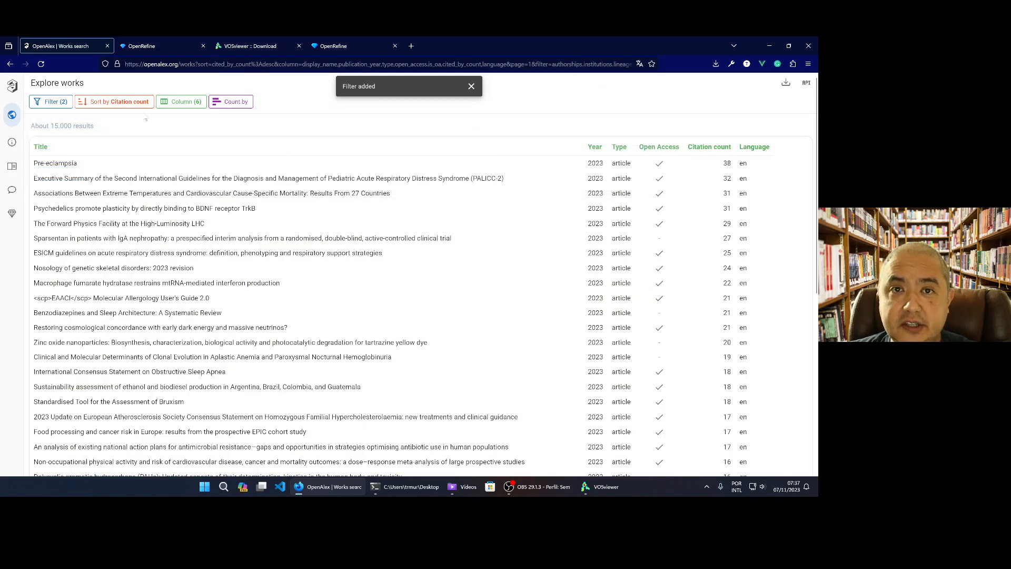
# Add a language filter for Spanish to the 2023 Universidade de São Paulo works
pyautogui.click(63, 101)
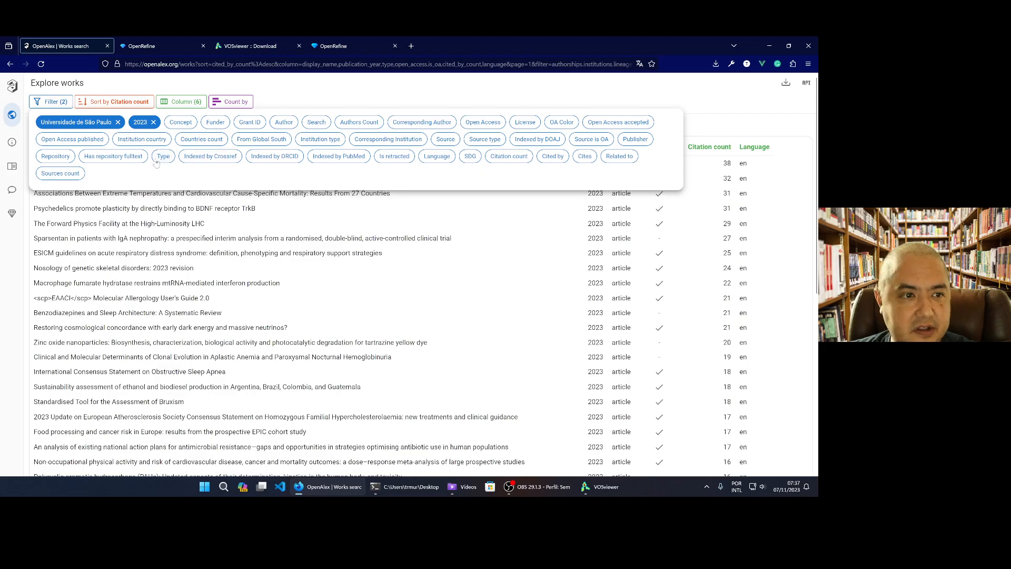
pyautogui.click(437, 157)
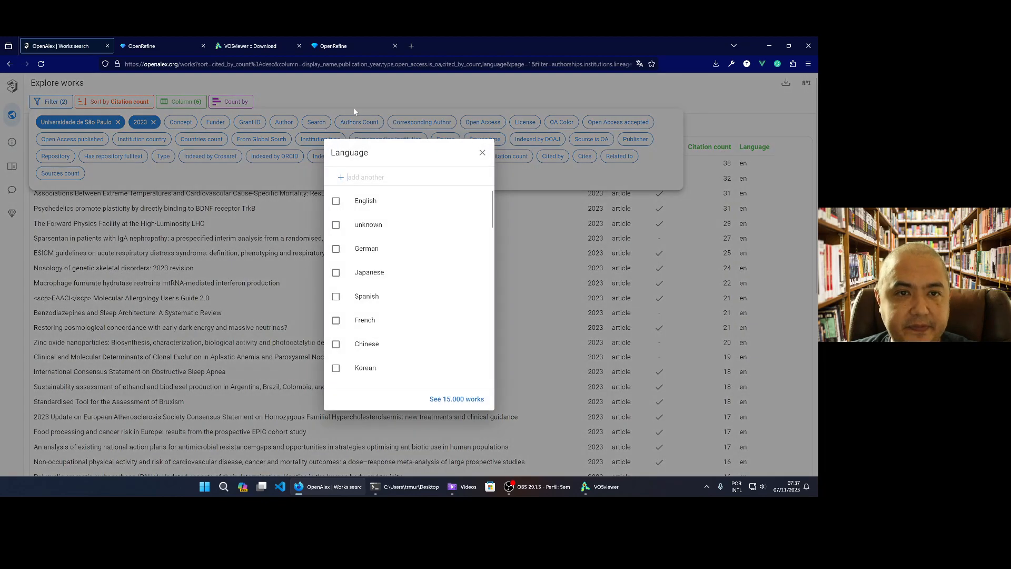
pyautogui.click(393, 279)
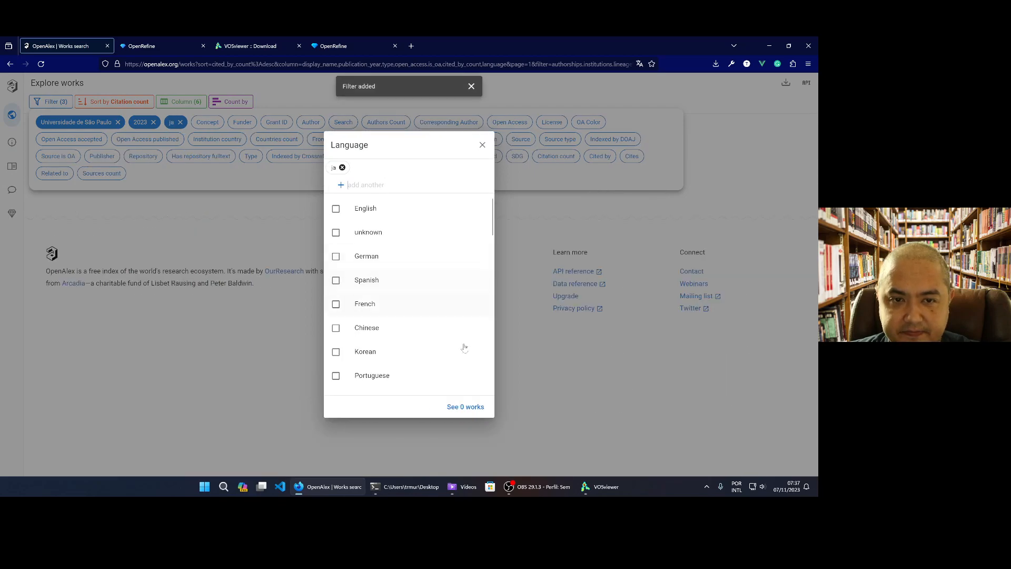
pyautogui.click(342, 168)
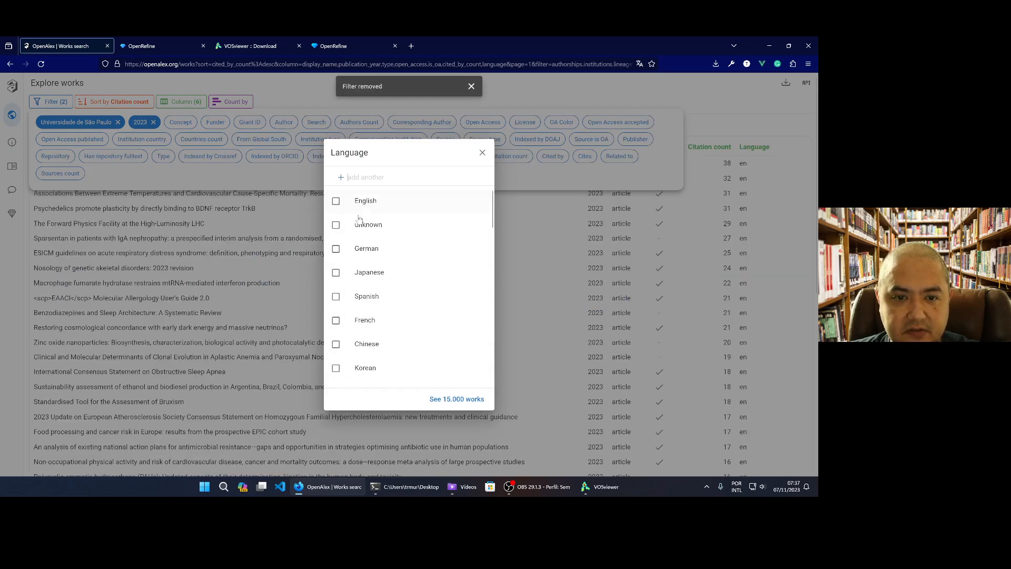
pyautogui.click(369, 300)
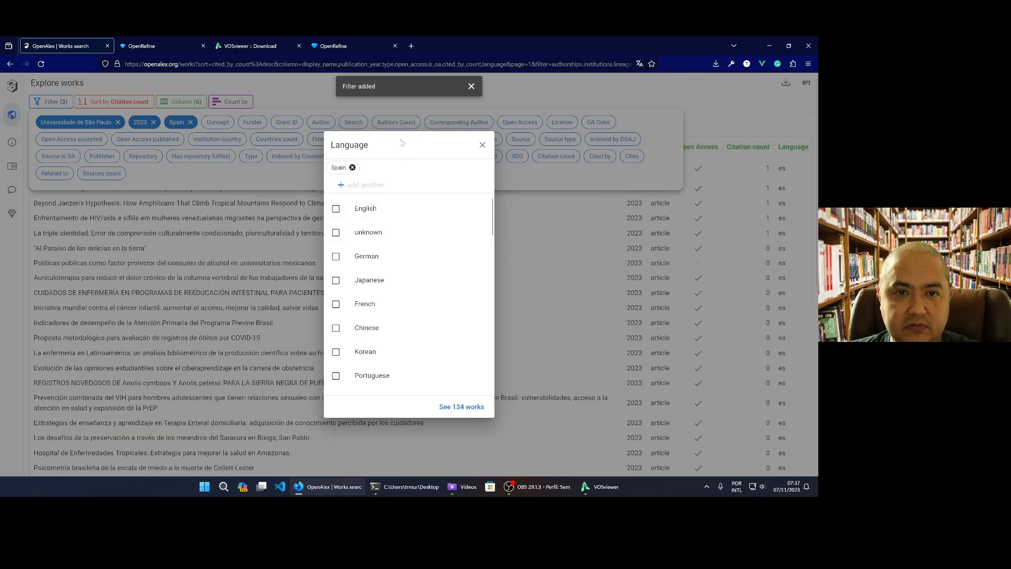
pyautogui.click(538, 90)
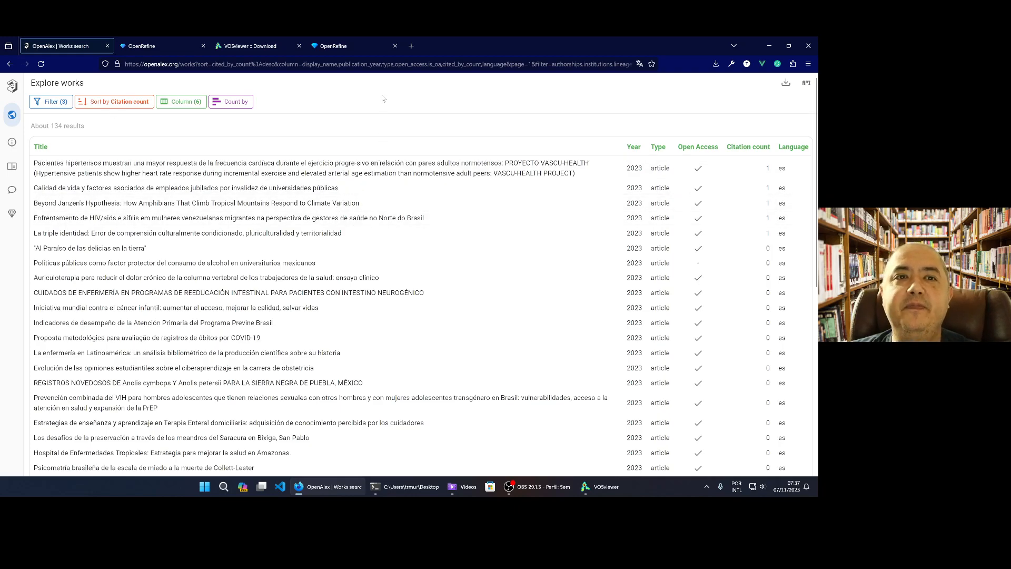
# Export the filtered works as a CSV spreadsheet, download the file and dismiss the export dialog
pyautogui.click(786, 82)
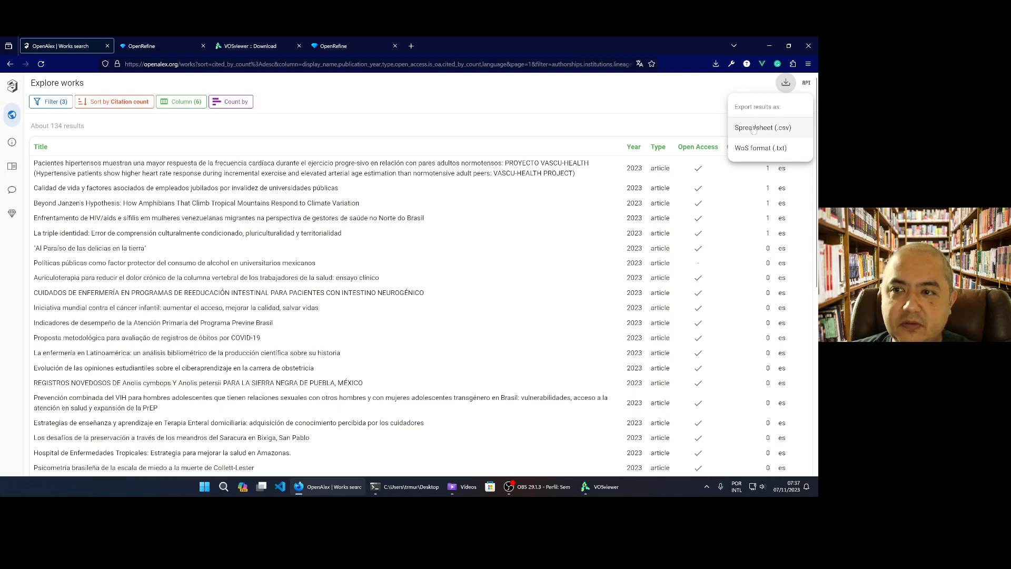
pyautogui.click(754, 130)
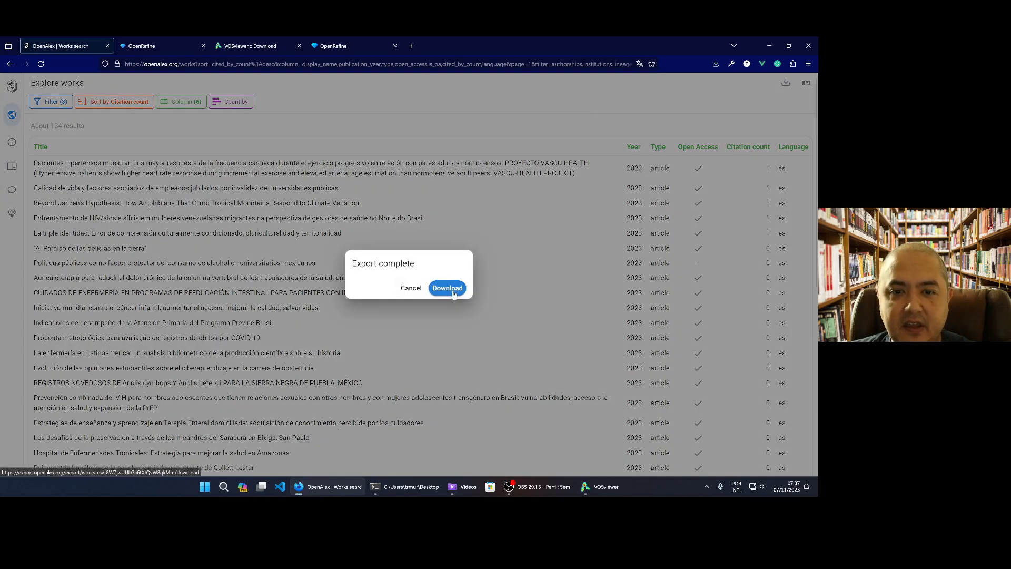
pyautogui.click(454, 293)
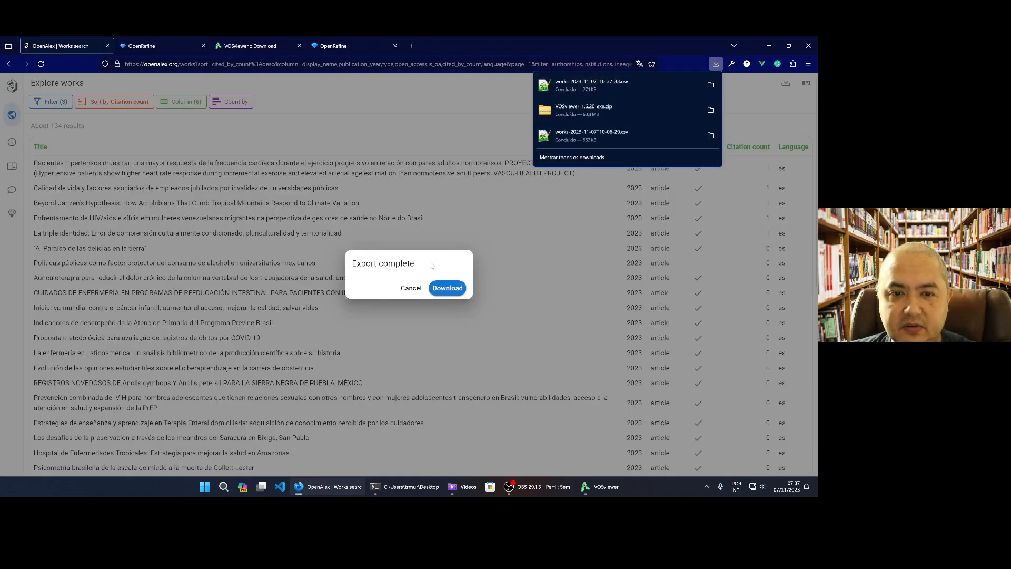
pyautogui.click(410, 287)
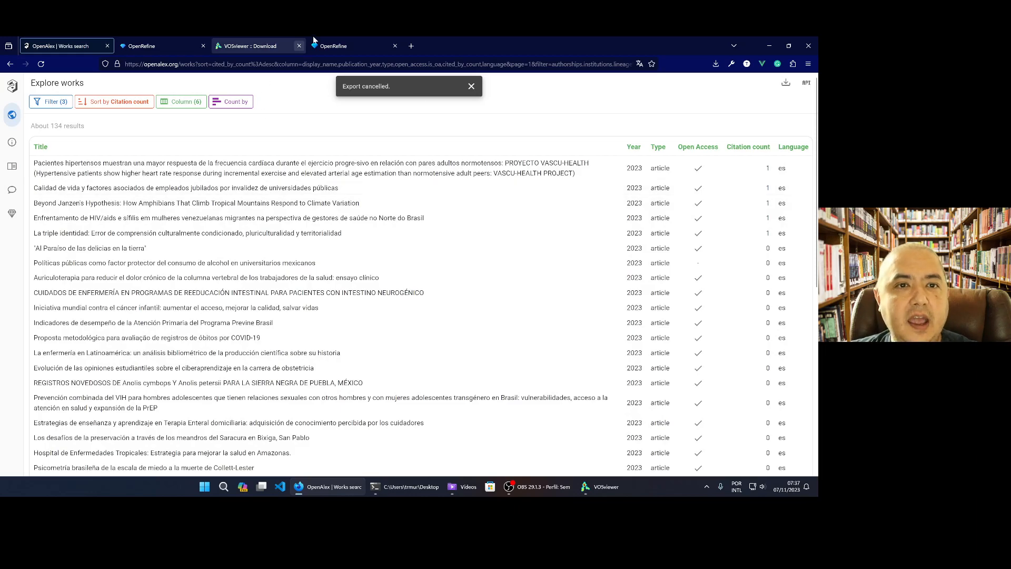
# Switch to OpenRefine and create a project from the downloaded file works-2023-11-07T10-37-33.csv with the default parsing options
pyautogui.click(316, 45)
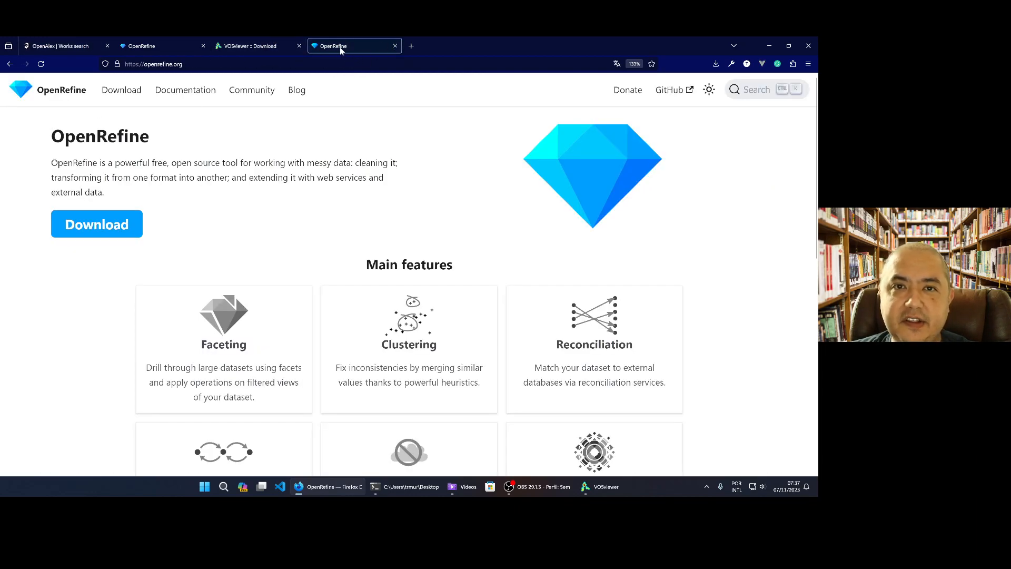
pyautogui.click(158, 46)
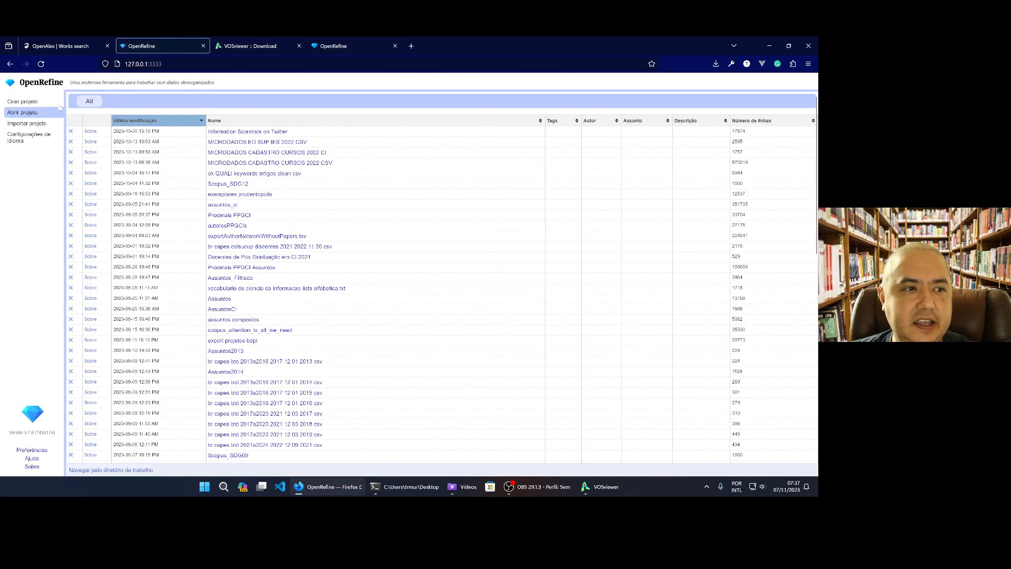
pyautogui.click(35, 101)
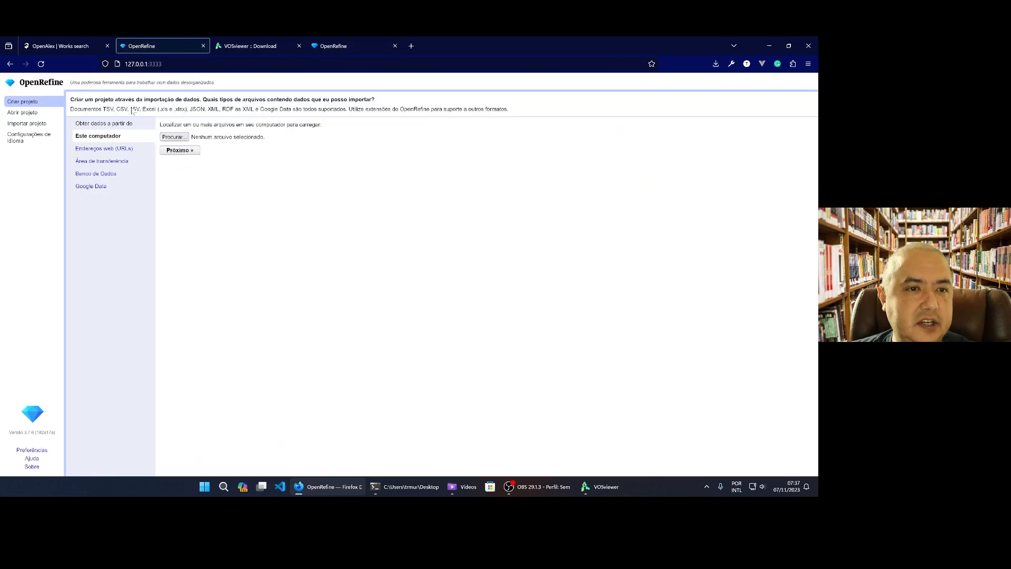
pyautogui.click(186, 138)
pyautogui.click(195, 134)
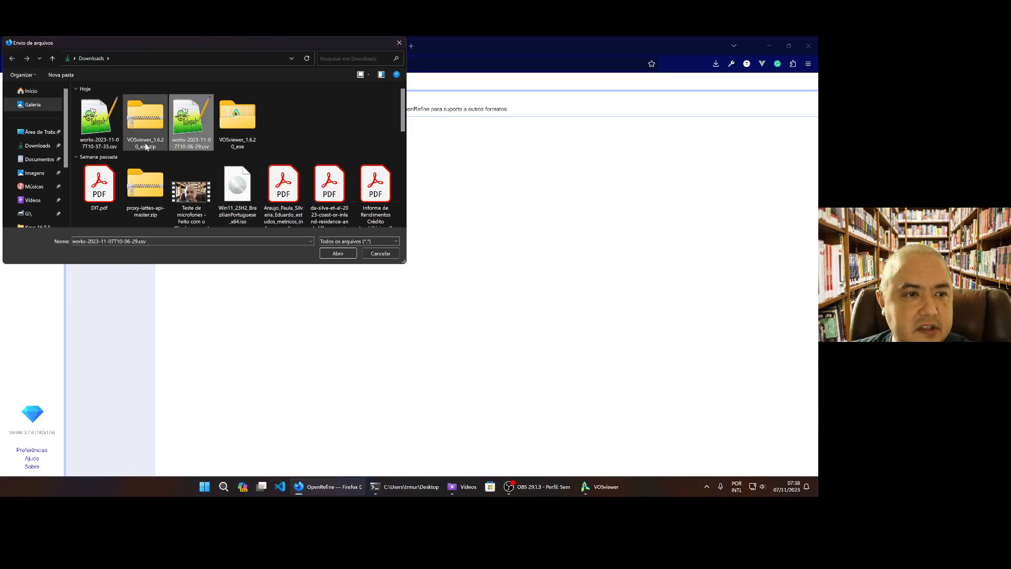
pyautogui.click(106, 147)
pyautogui.click(337, 254)
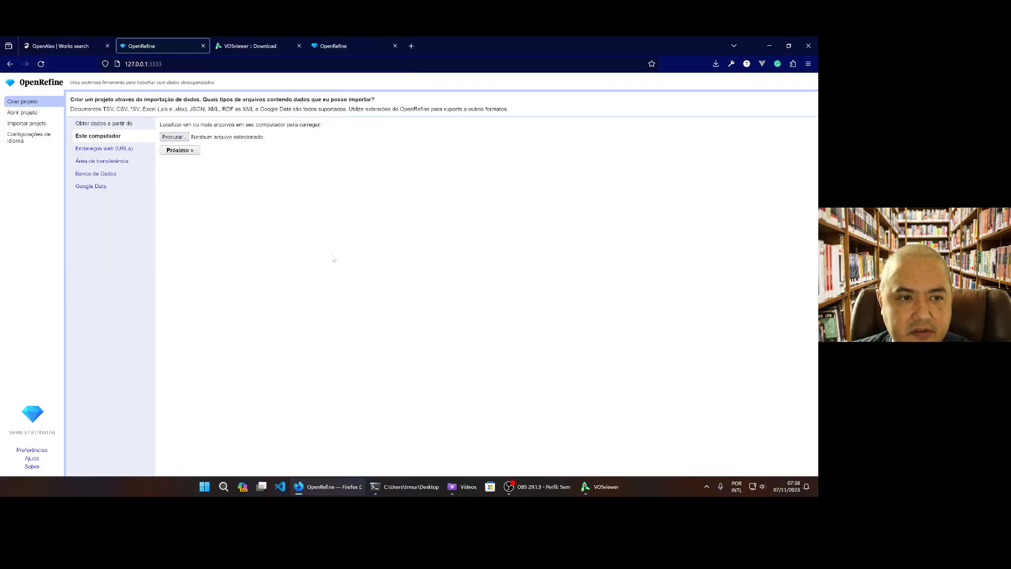
pyautogui.click(179, 151)
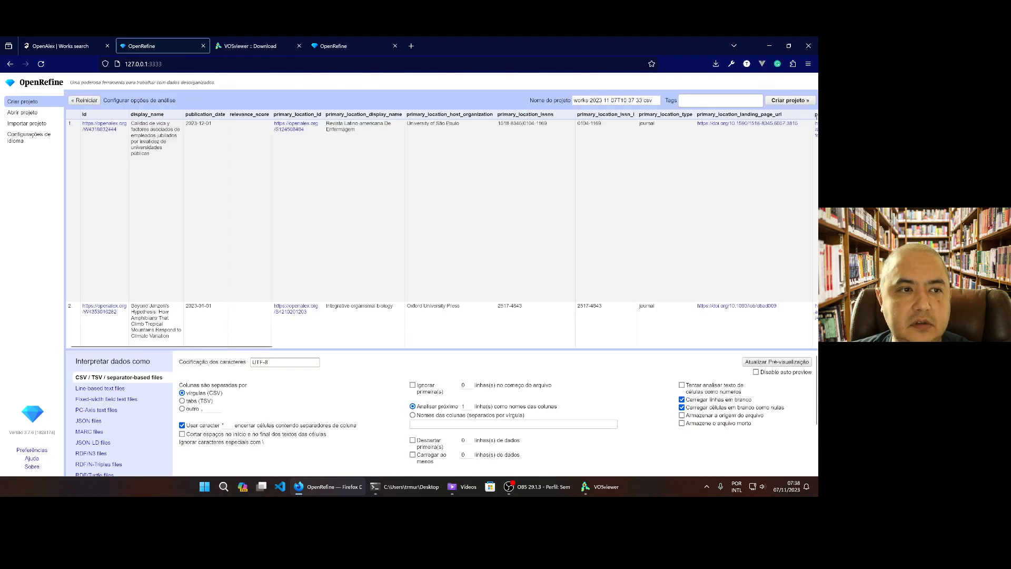
pyautogui.click(788, 100)
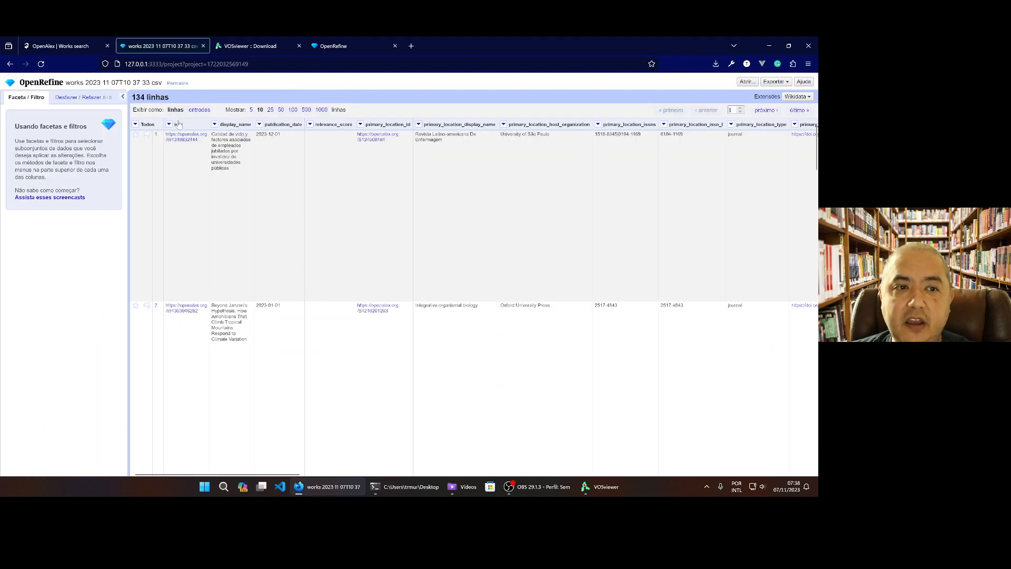
# Examine the imported project's columns, from the work identifiers and primary location through authors and institutions to referenced works and concepts
pyautogui.moveTo(241, 158)
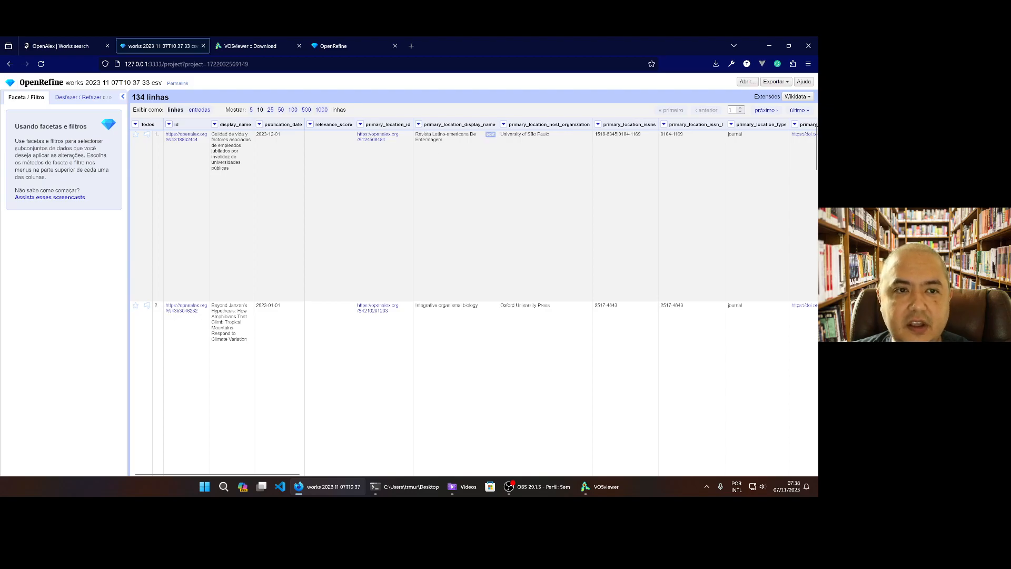
pyautogui.moveTo(266, 475); pyautogui.dragTo(282, 473)
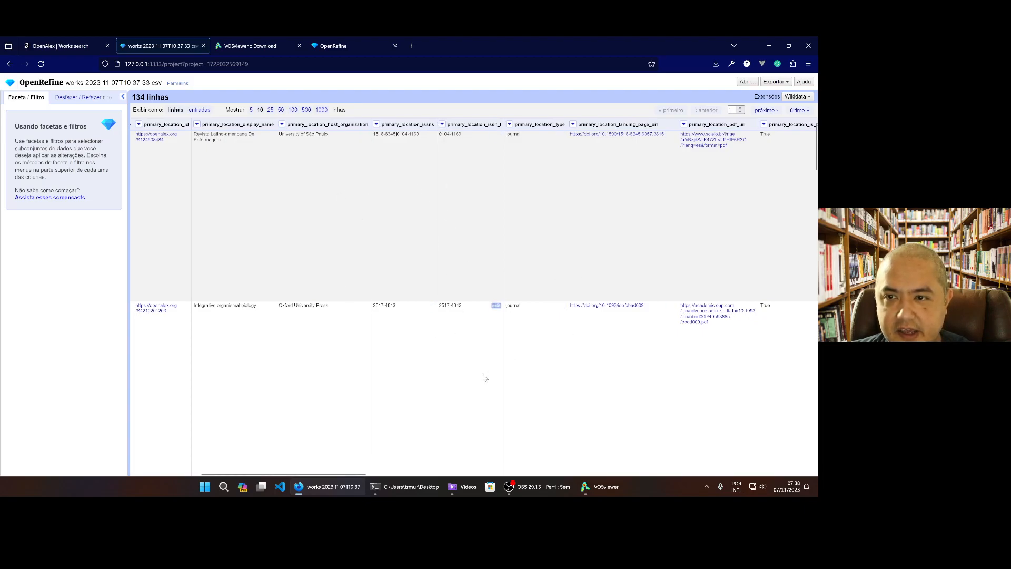
pyautogui.moveTo(308, 474); pyautogui.dragTo(436, 476)
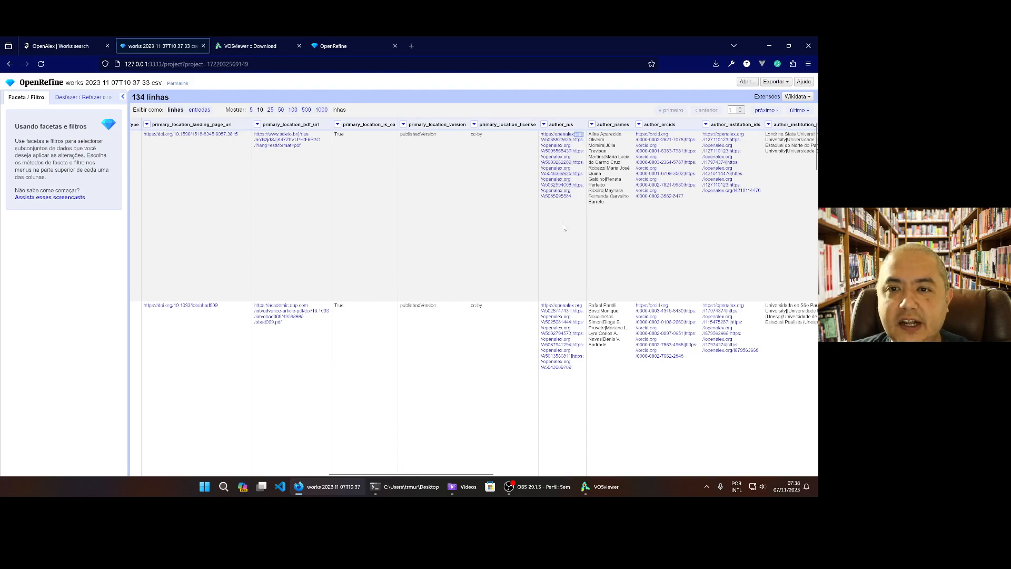
pyautogui.moveTo(414, 474); pyautogui.dragTo(458, 474)
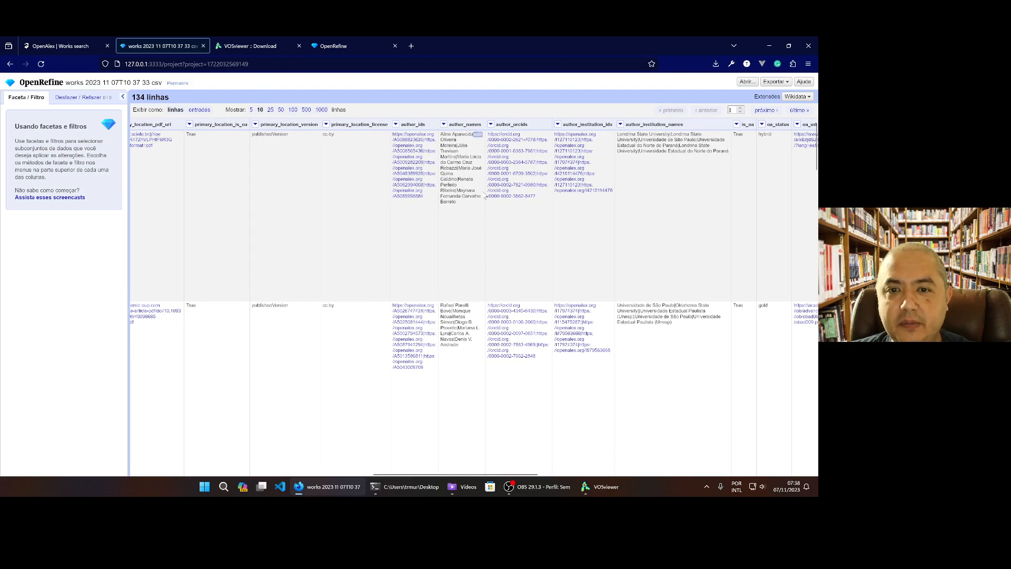
pyautogui.moveTo(443, 474); pyautogui.dragTo(510, 475)
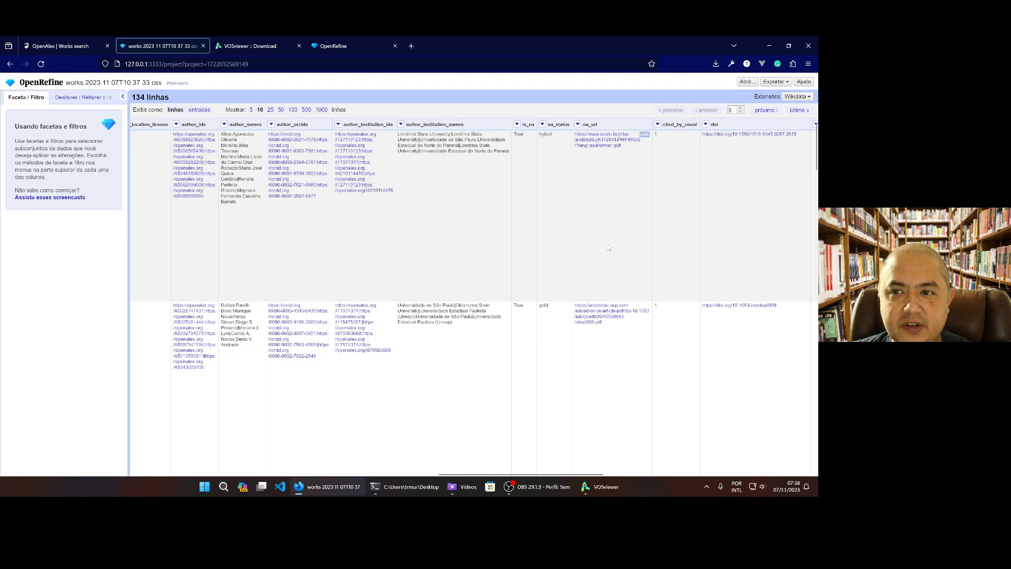
pyautogui.moveTo(490, 473); pyautogui.dragTo(700, 476)
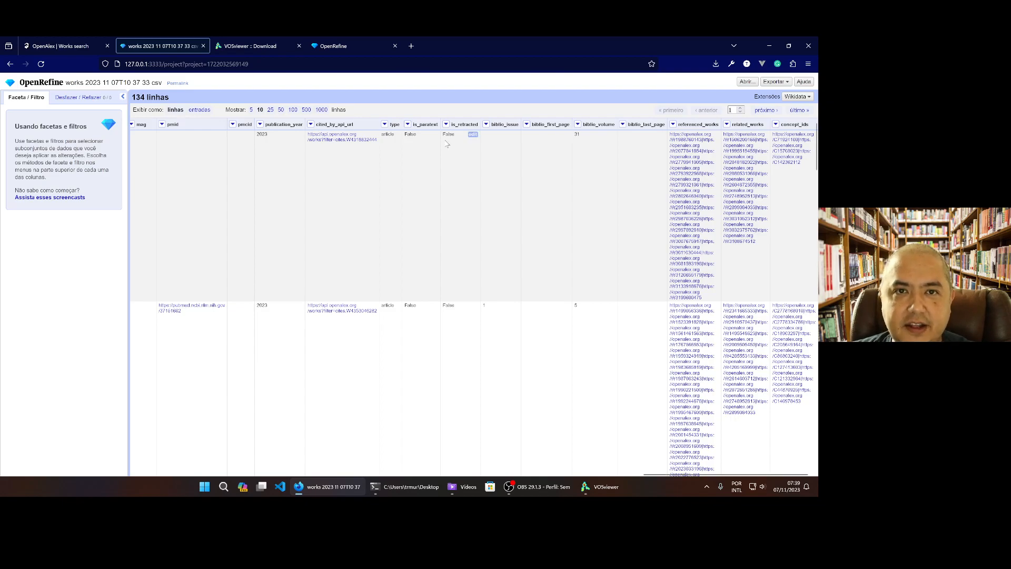
# Switch back to OpenAlex, show the API query for the filtered works and copy its URL
pyautogui.click(90, 39)
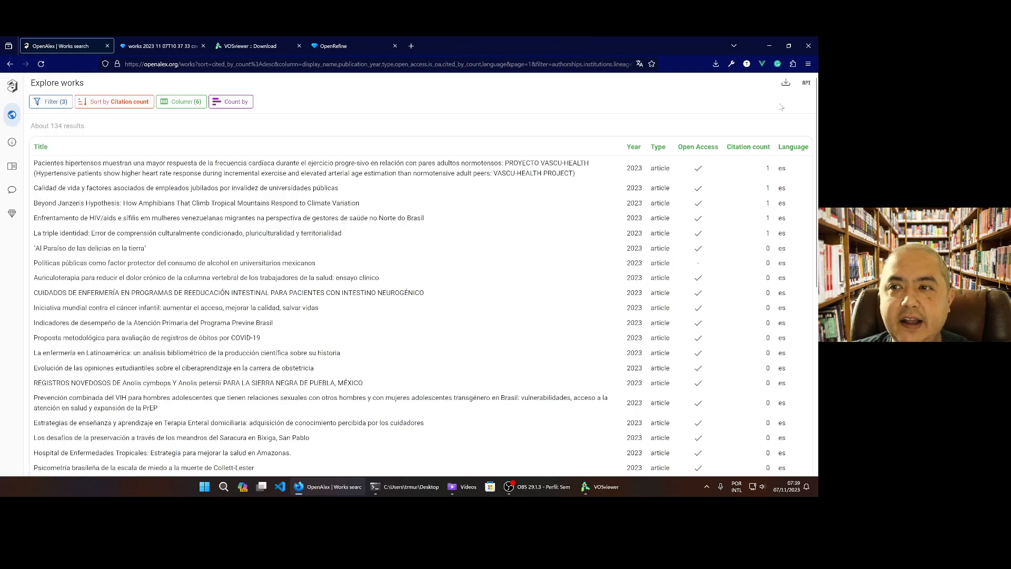
pyautogui.click(808, 83)
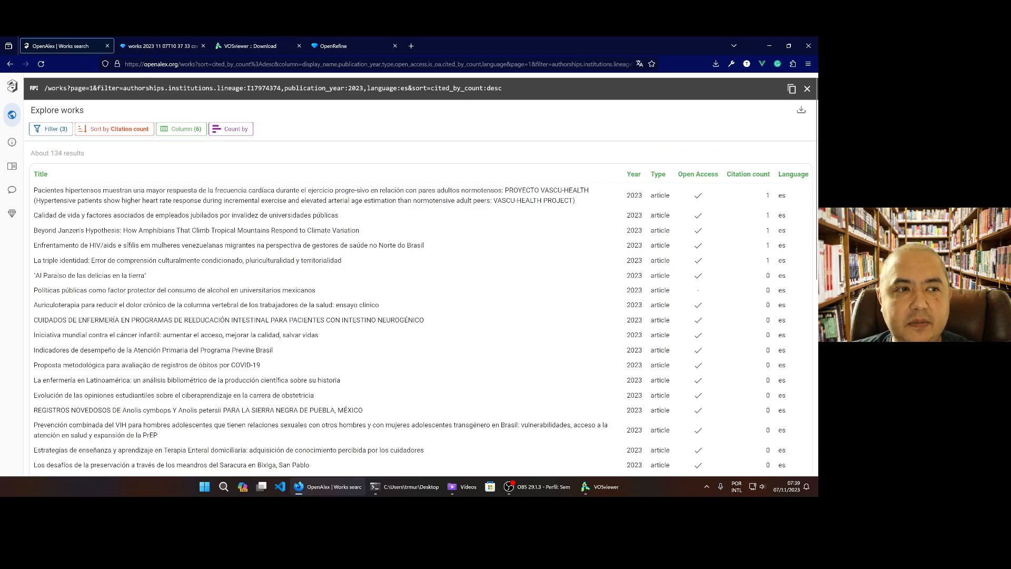
pyautogui.click(791, 89)
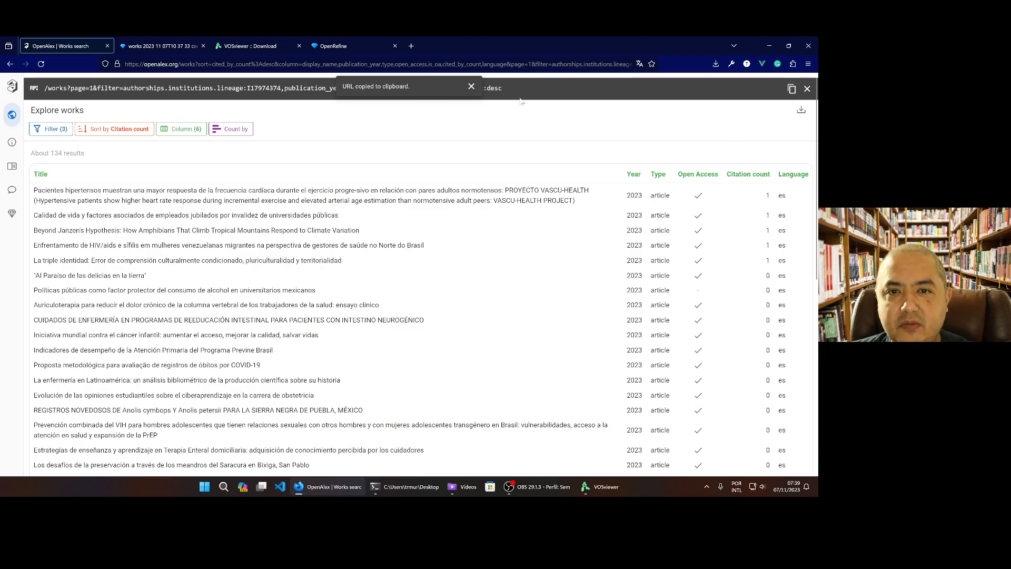
# Switch to VOSviewer and start creating a new map based on bibliographic data
pyautogui.click(601, 487)
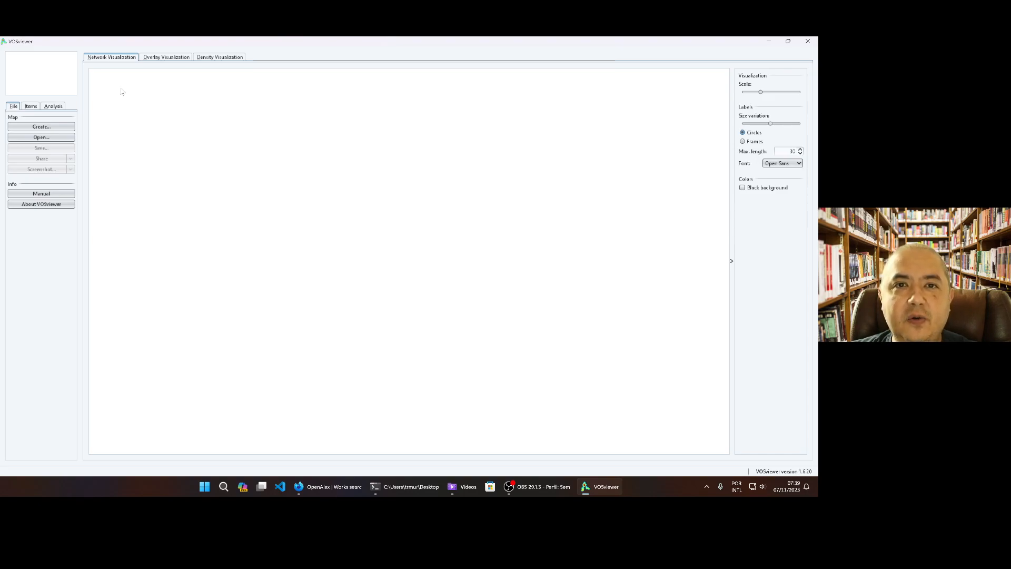
pyautogui.click(40, 126)
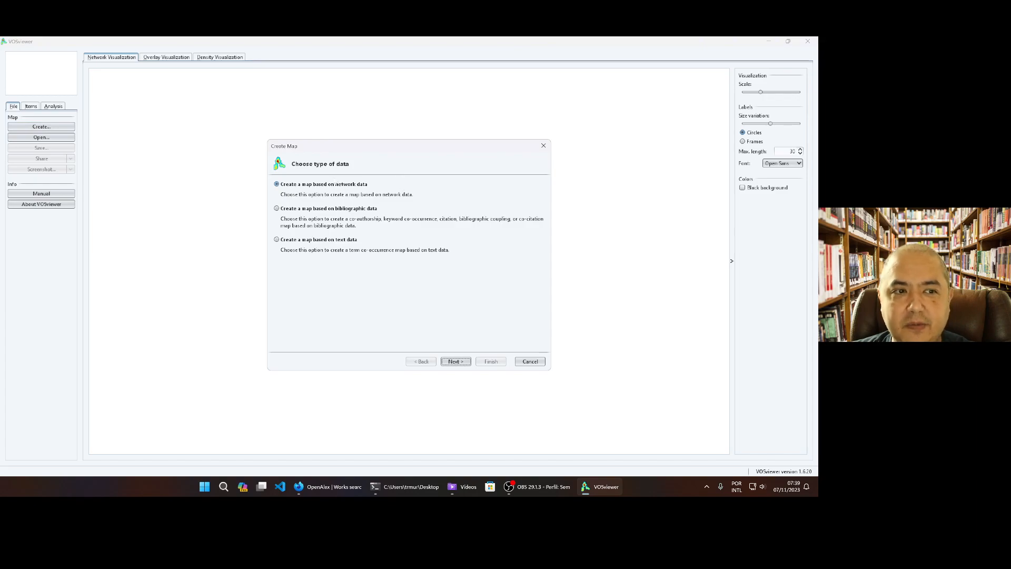
pyautogui.click(359, 207)
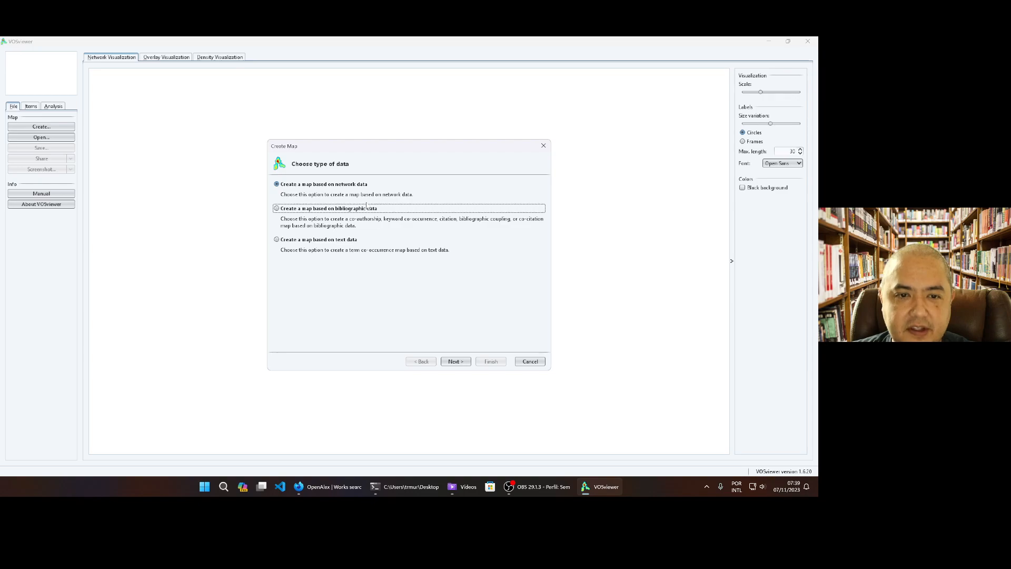
pyautogui.click(277, 208)
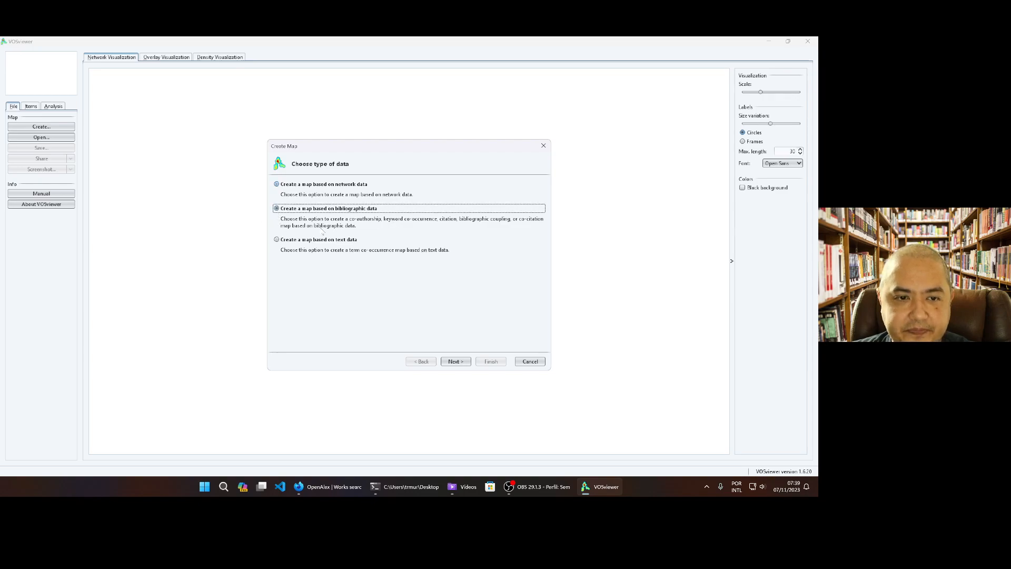
pyautogui.click(456, 361)
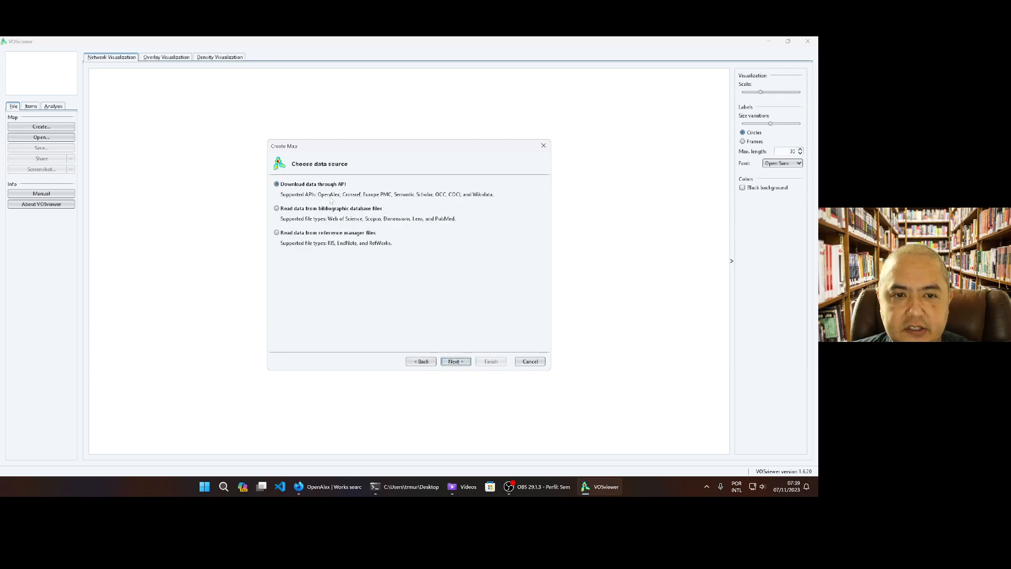
# Download the map data through the OpenAlex API with the copied request URL and accept all retrieved documents
pyautogui.click(451, 362)
pyautogui.click(349, 206)
pyautogui.click(349, 209)
pyautogui.click(349, 207)
pyautogui.click(350, 207)
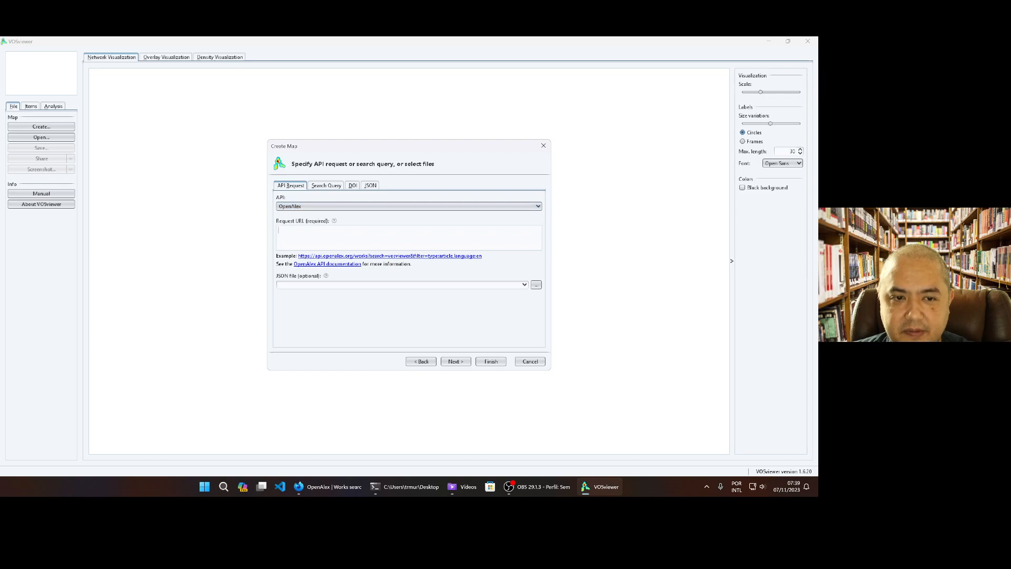
pyautogui.hotkey('ctrl', 'v')
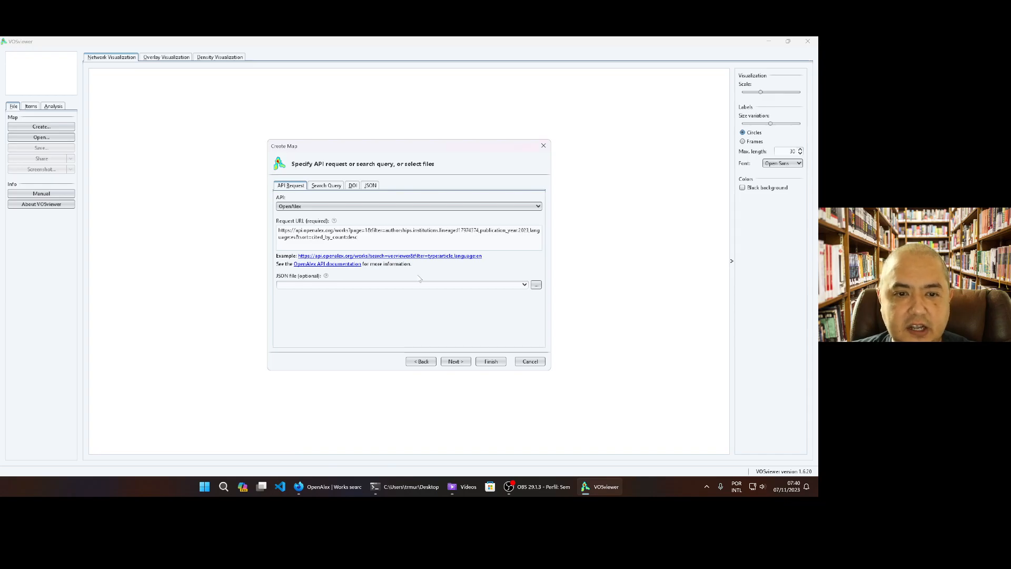
pyautogui.click(456, 361)
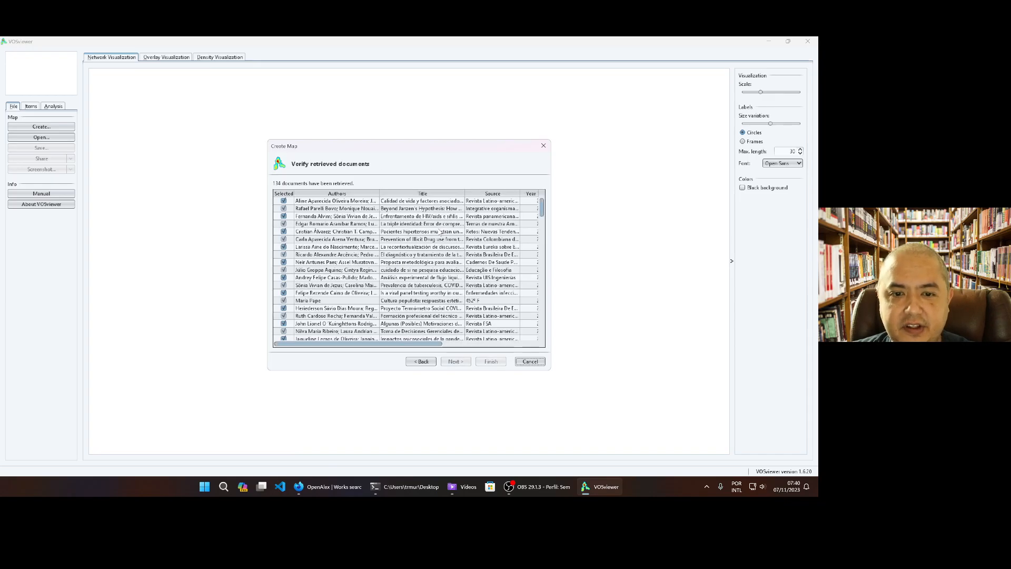
pyautogui.click(455, 361)
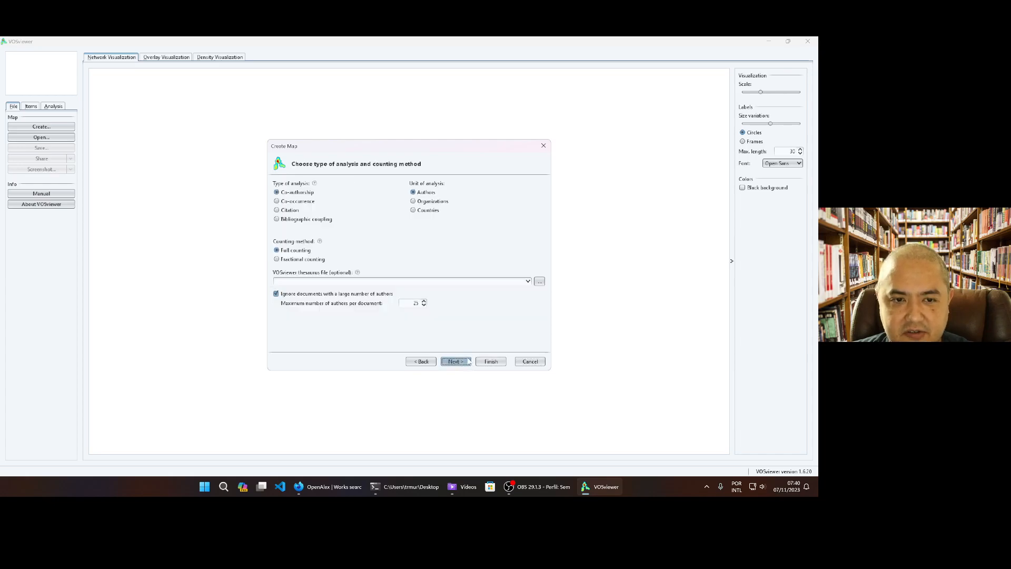
# Choose co-authorship analysis with organizations as the unit of analysis, keeping full counting
pyautogui.click(433, 201)
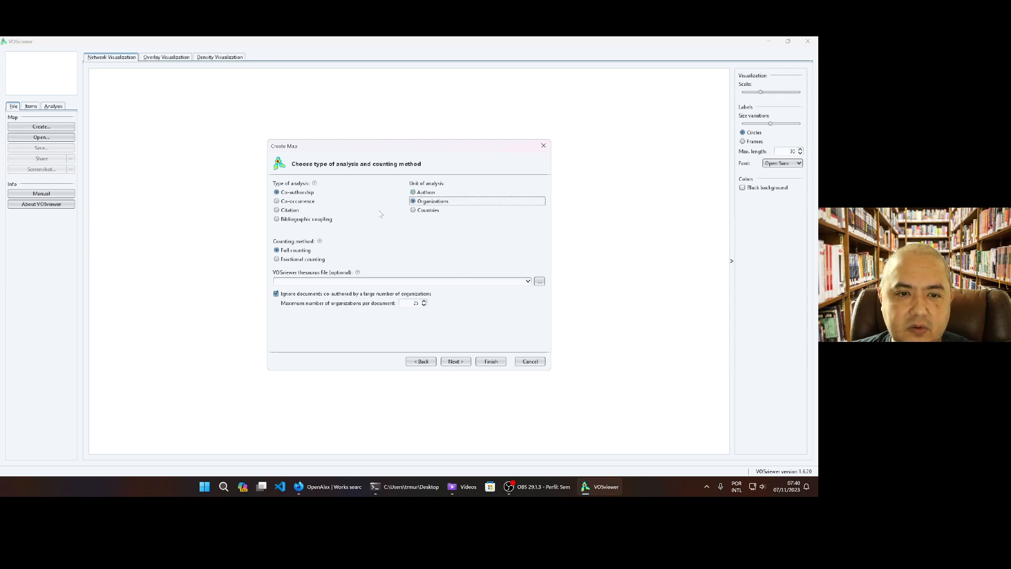
pyautogui.click(413, 210)
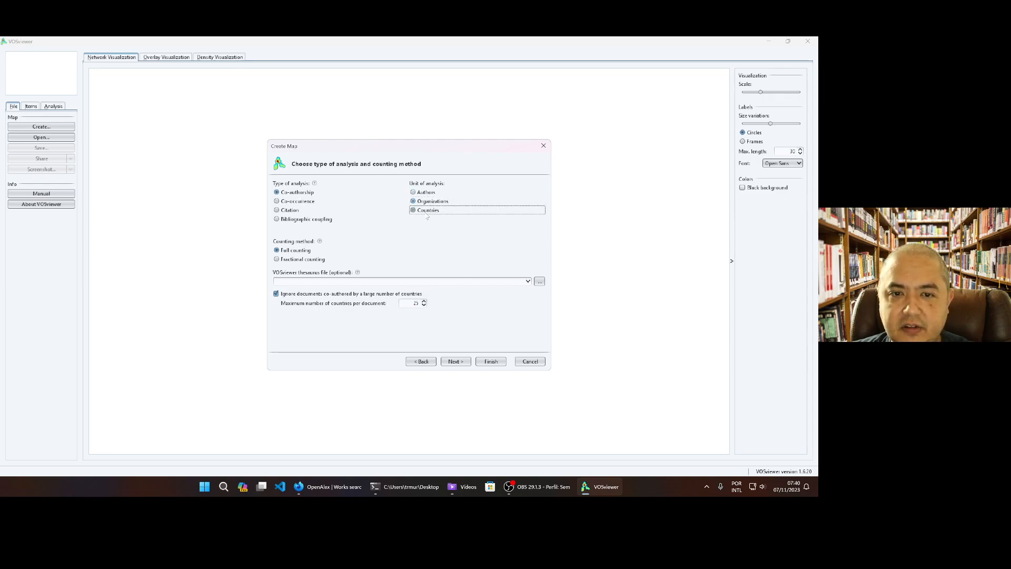
pyautogui.click(414, 202)
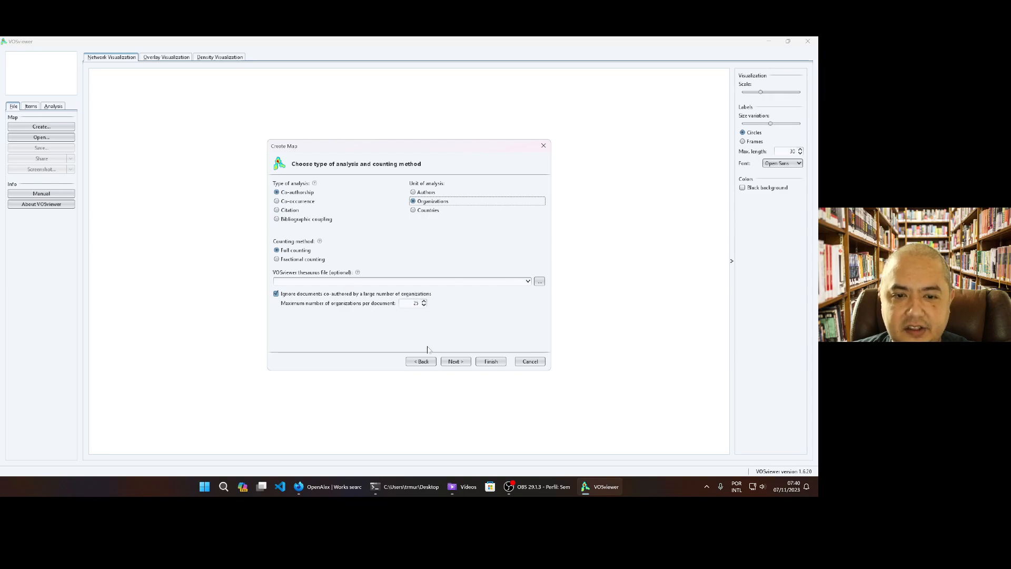
pyautogui.click(454, 361)
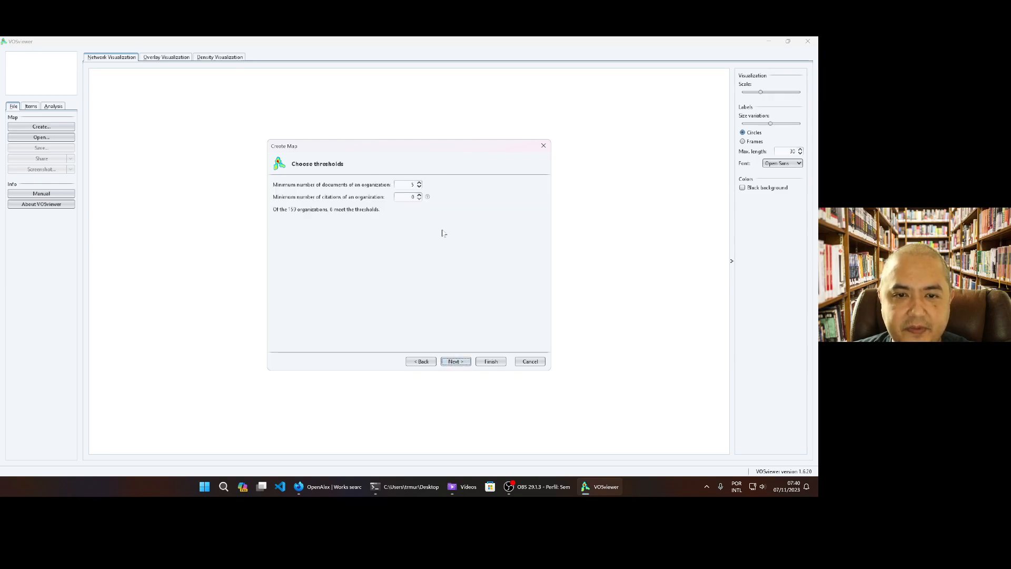
# Set the minimum number of documents per organization to 2, keep all qualifying organizations selected and finish the map
pyautogui.click(419, 187)
pyautogui.click(419, 187)
pyautogui.click(419, 187)
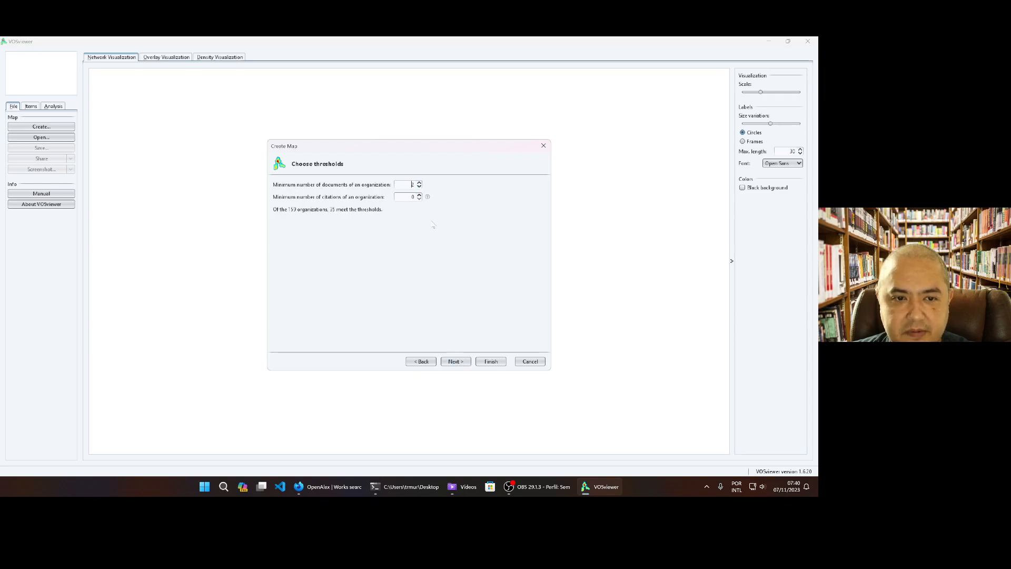
pyautogui.click(419, 187)
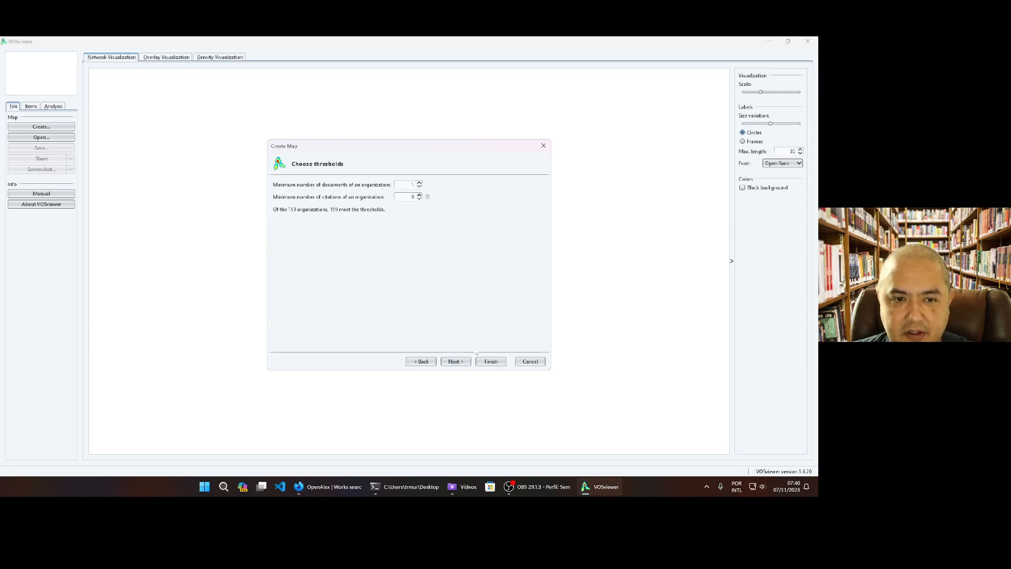
pyautogui.click(420, 182)
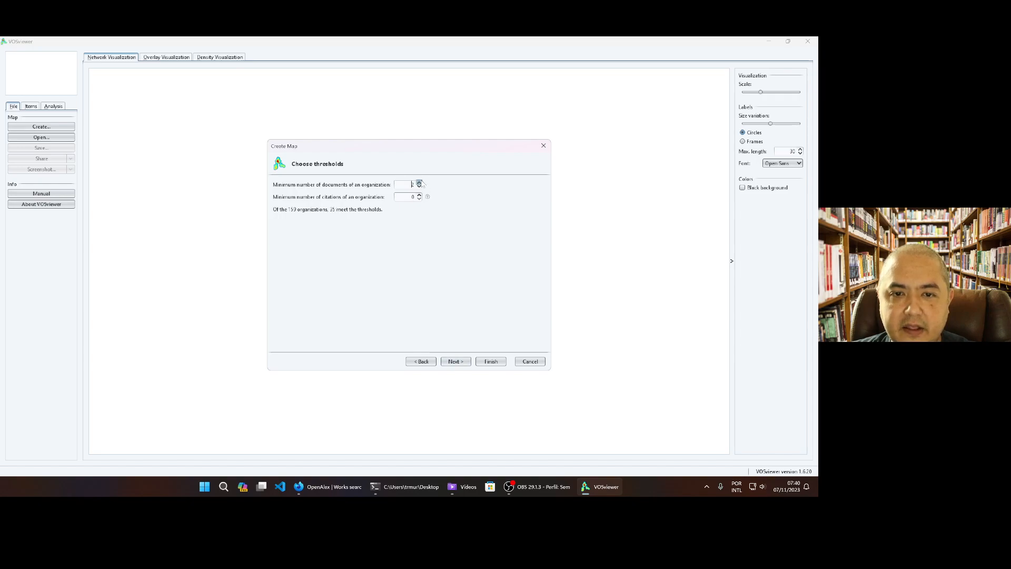
pyautogui.click(456, 362)
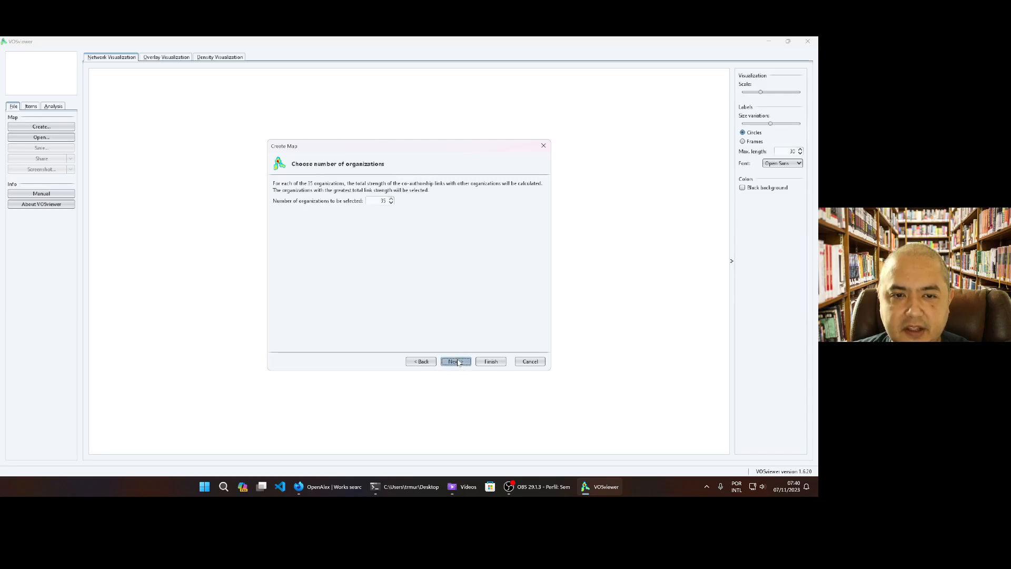
pyautogui.click(455, 361)
pyautogui.click(490, 362)
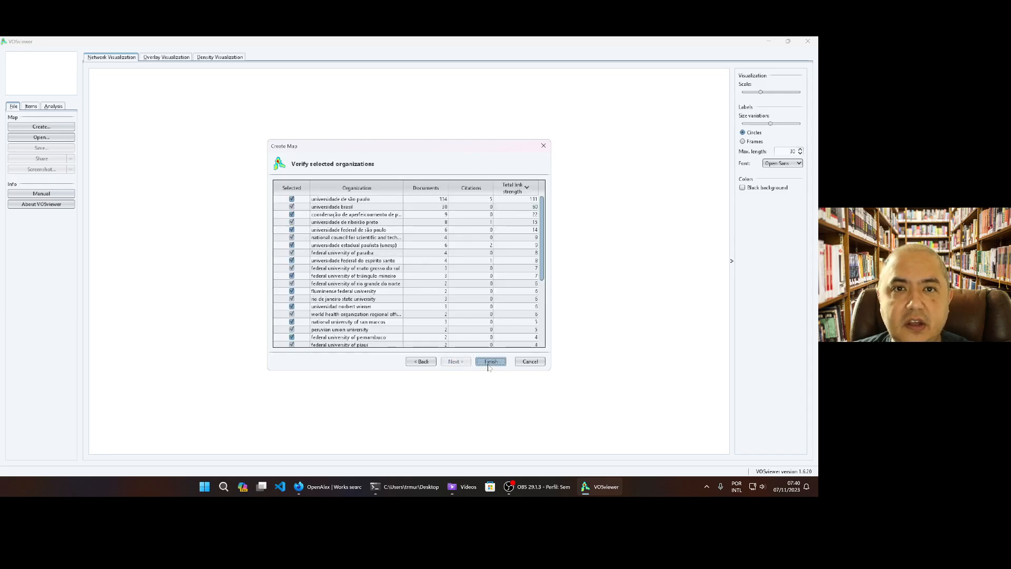